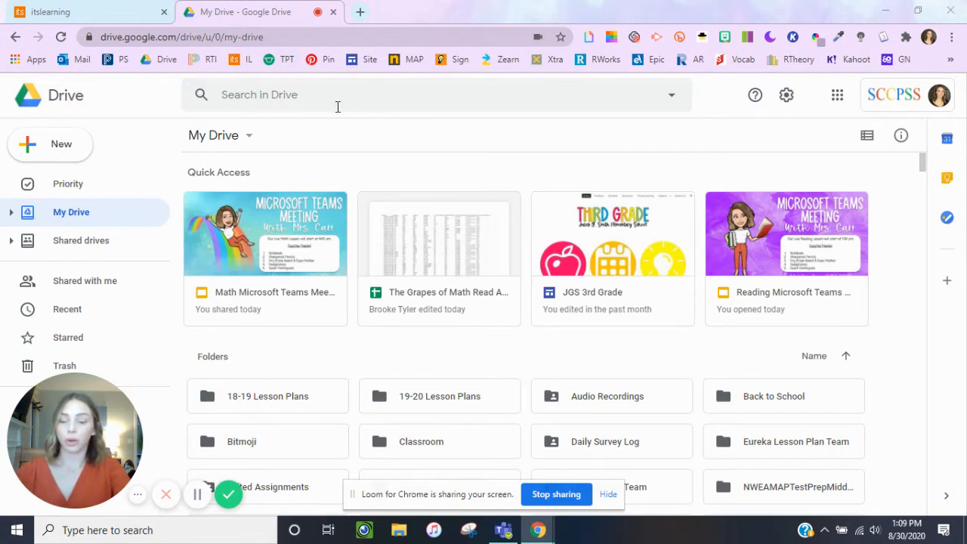
Create a new blank Google Form from Google Drive.
{"action": "left_click", "coordinate": [57, 146]}
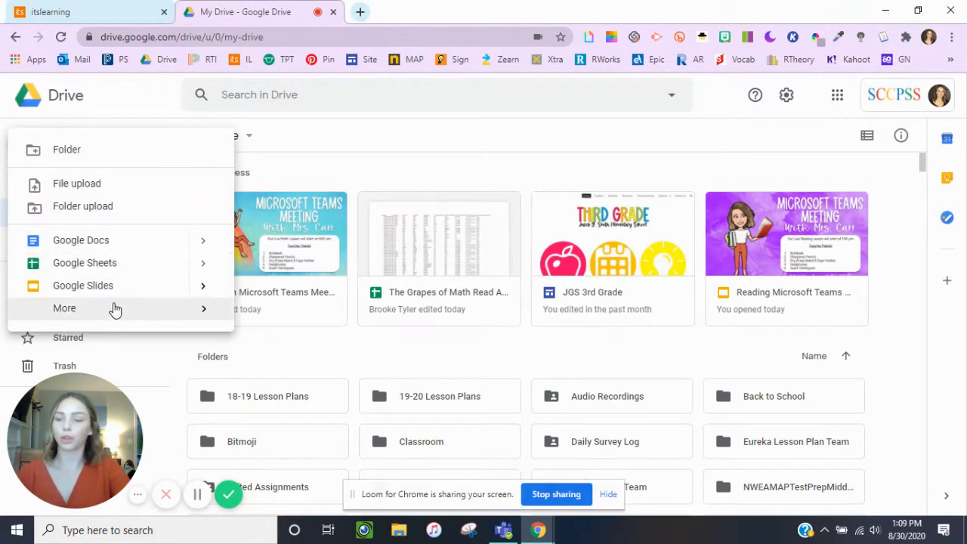
{"action": "mouse_move", "coordinate": [108, 319]}
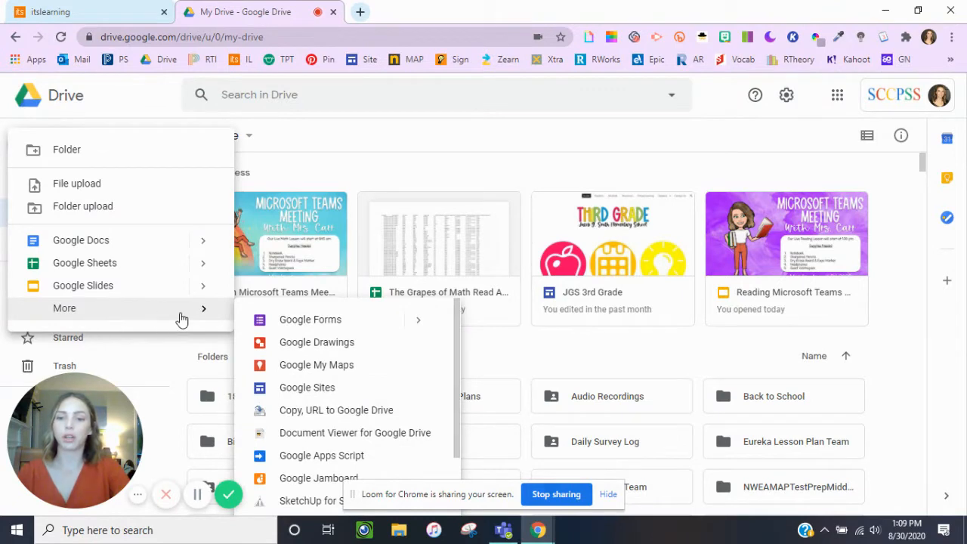
{"action": "left_click", "coordinate": [292, 325]}
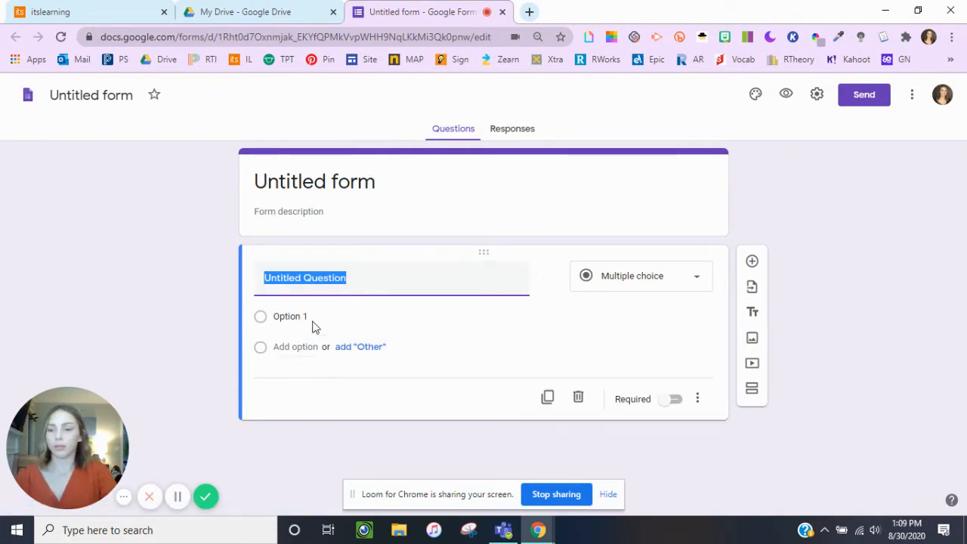
Title the form "Read Aloud Questions".
{"action": "left_click", "coordinate": [369, 186]}
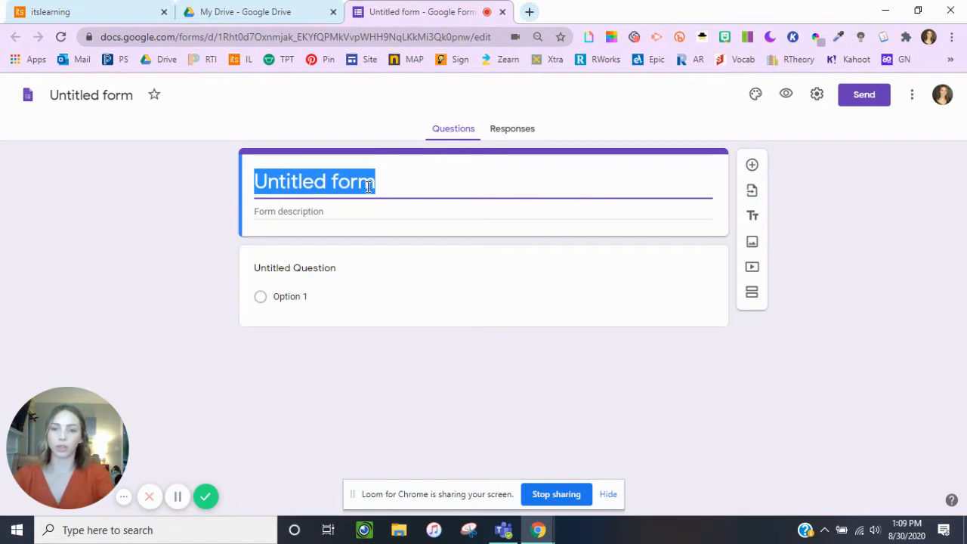
{"action": "left_click", "coordinate": [189, 225]}
{"action": "left_click", "coordinate": [362, 185]}
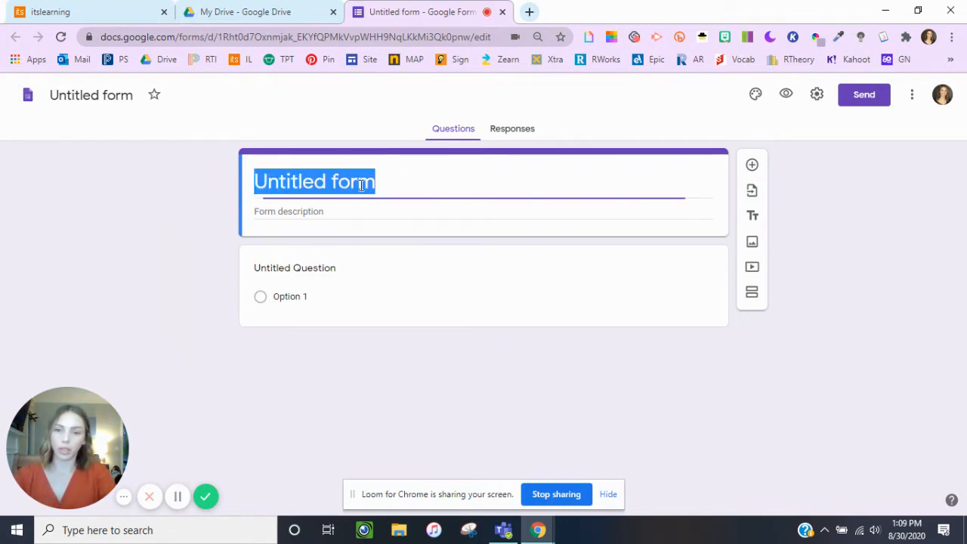
{"action": "type", "text": "R"}
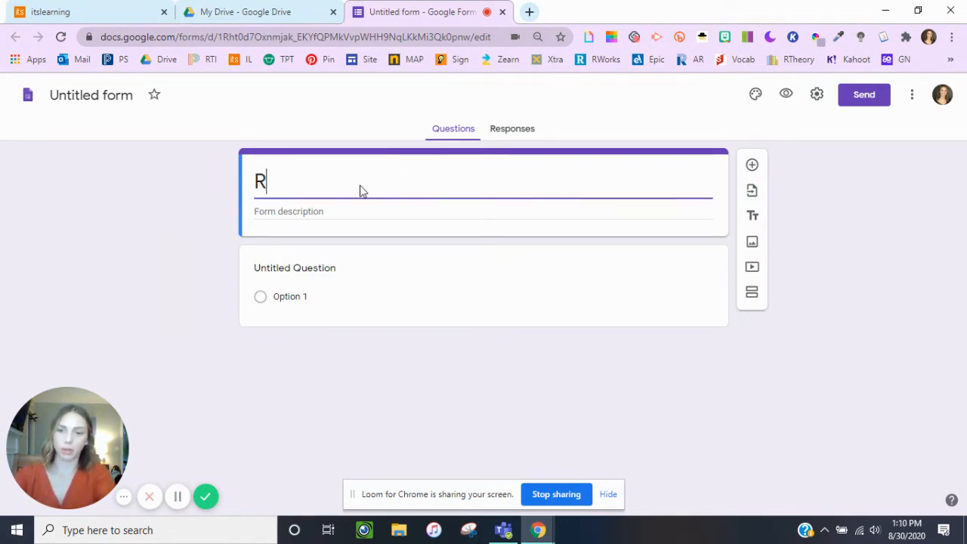
{"action": "type", "text": "ead Aloud"}
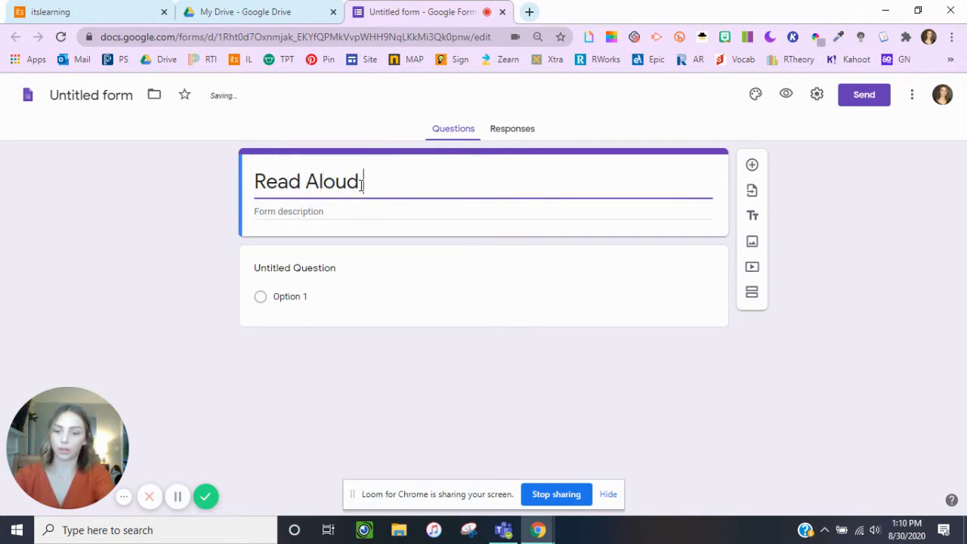
{"action": "type", "text": " Questions"}
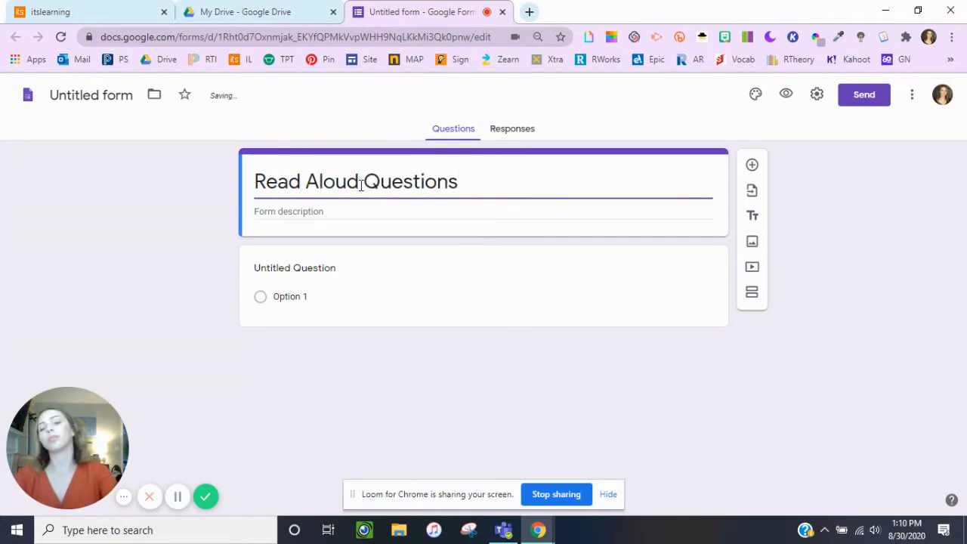
{"action": "left_click", "coordinate": [178, 215]}
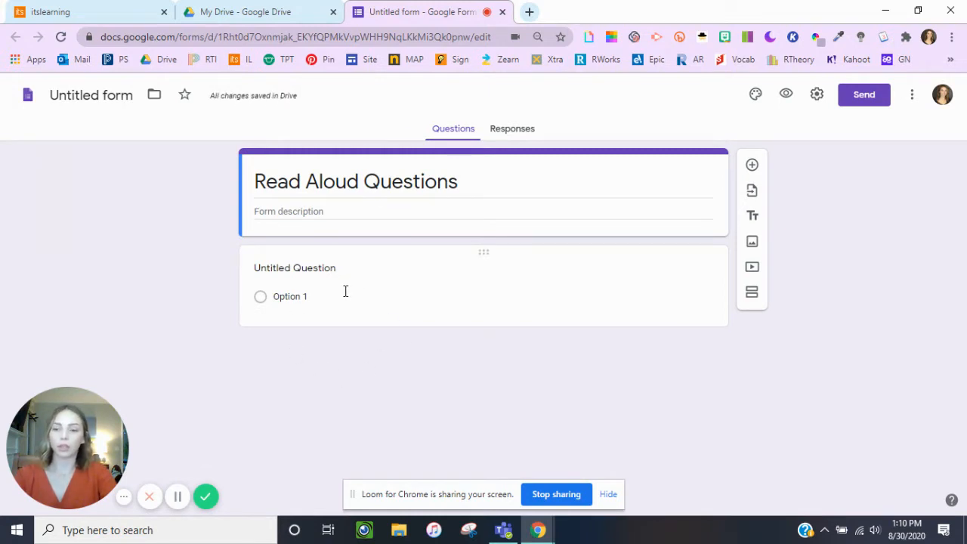
Set the text of the first multiple-choice question to "Which class are you in?".
{"action": "left_click", "coordinate": [328, 270]}
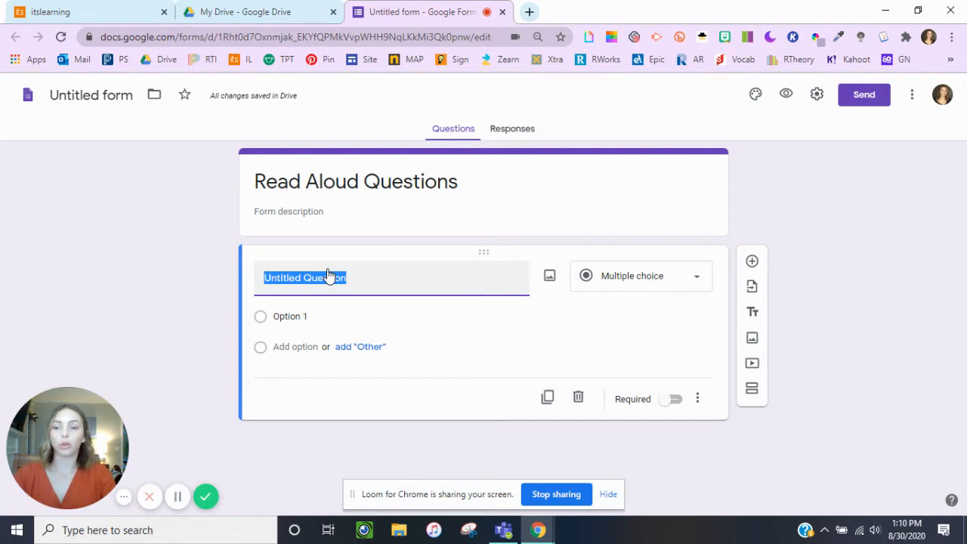
{"action": "type", "text": "Which "}
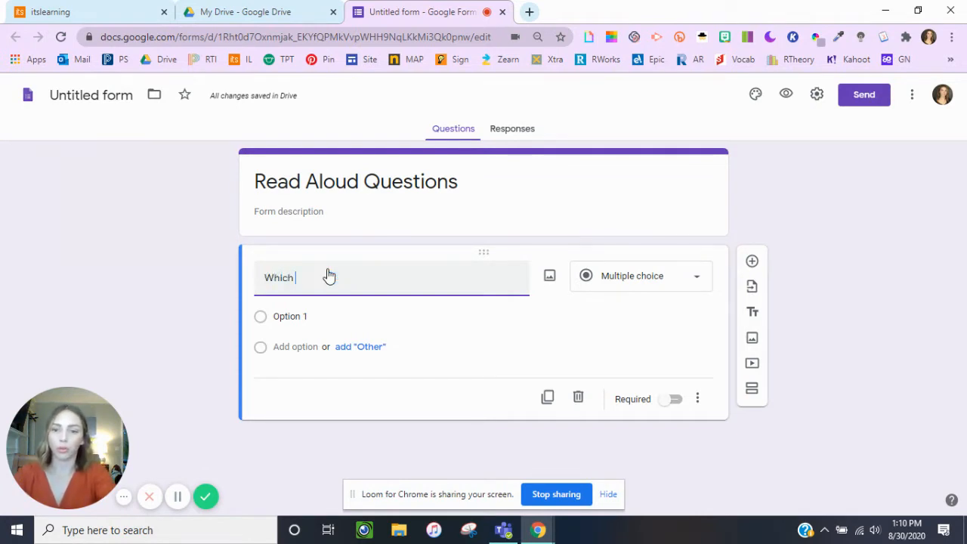
{"action": "type", "text": "class do "}
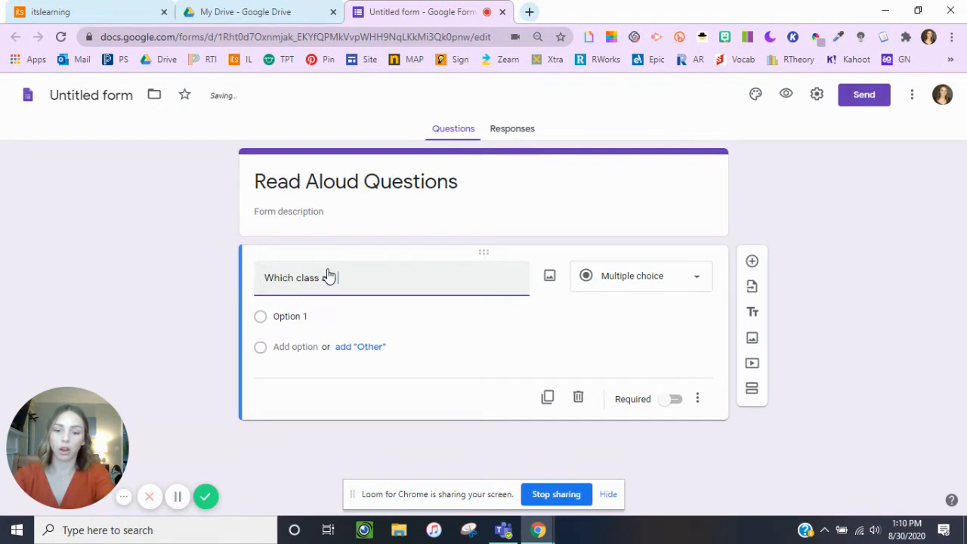
{"action": "type", "text": "you in?"}
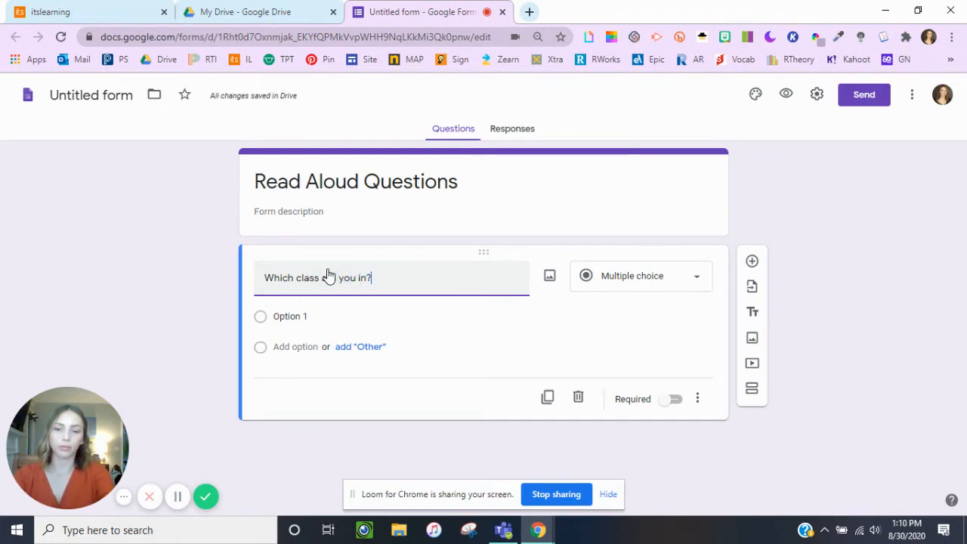
Fill in four answer options for the class question, each with one teacher's last name.
{"action": "left_click", "coordinate": [334, 317]}
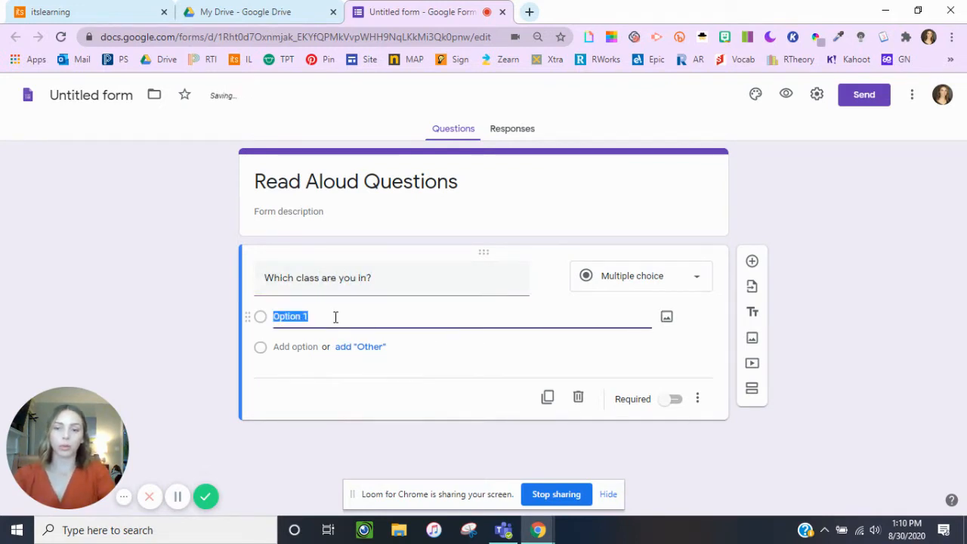
{"action": "type", "text": "A"}
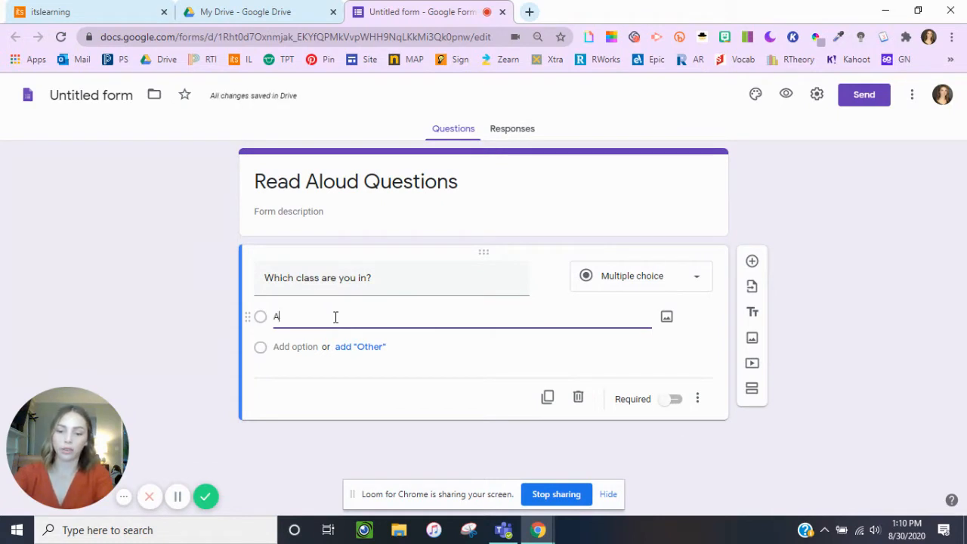
{"action": "type", "text": "ndrews"}
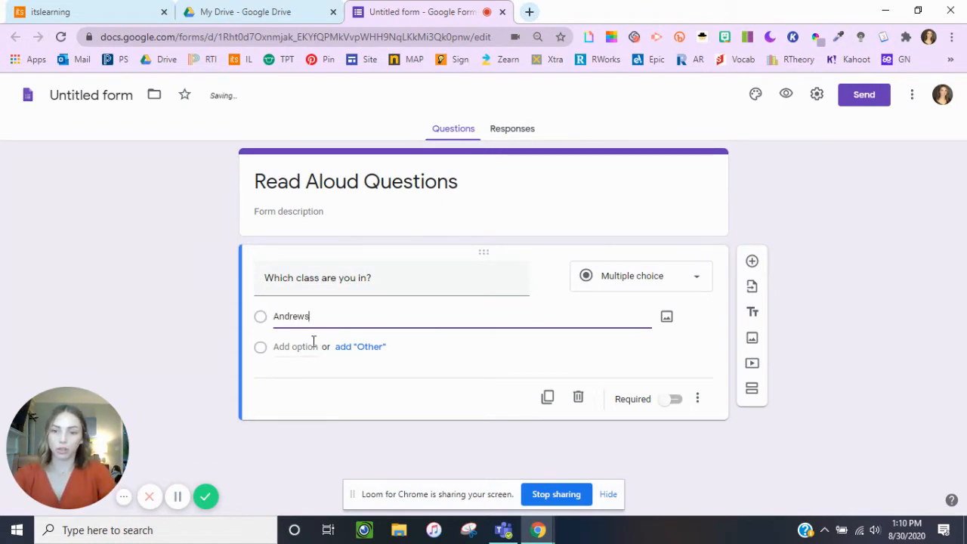
{"action": "left_click", "coordinate": [304, 344]}
{"action": "left_click", "coordinate": [318, 314]}
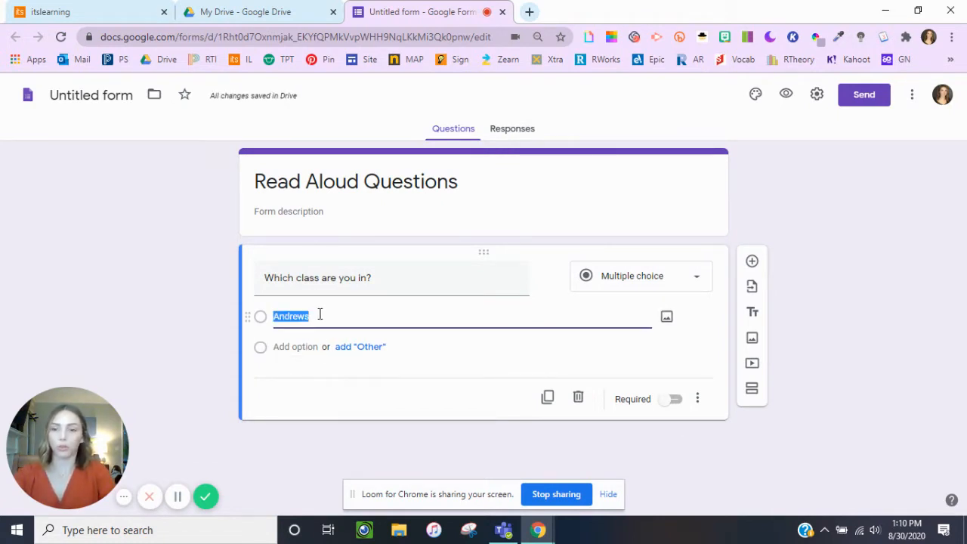
{"action": "key", "text": "Return"}
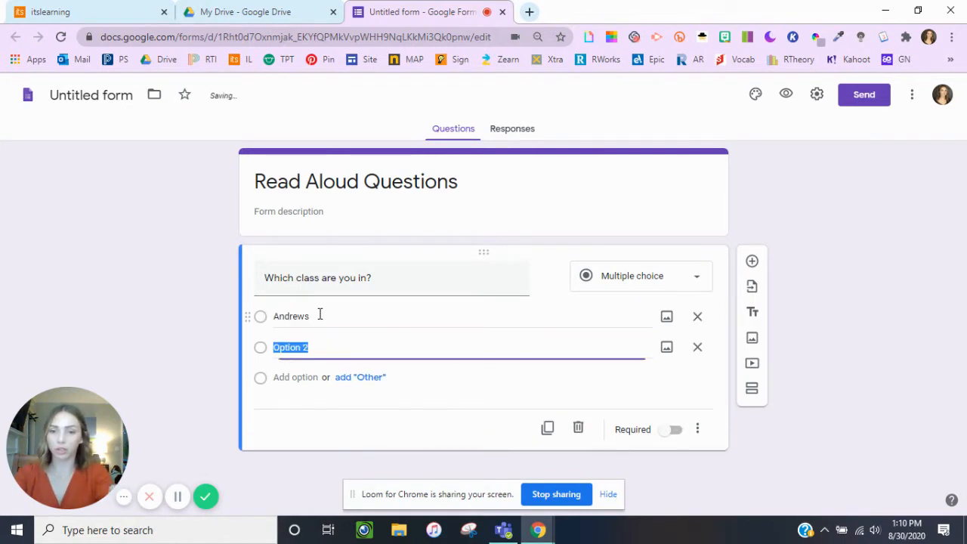
{"action": "type", "text": "Carr"}
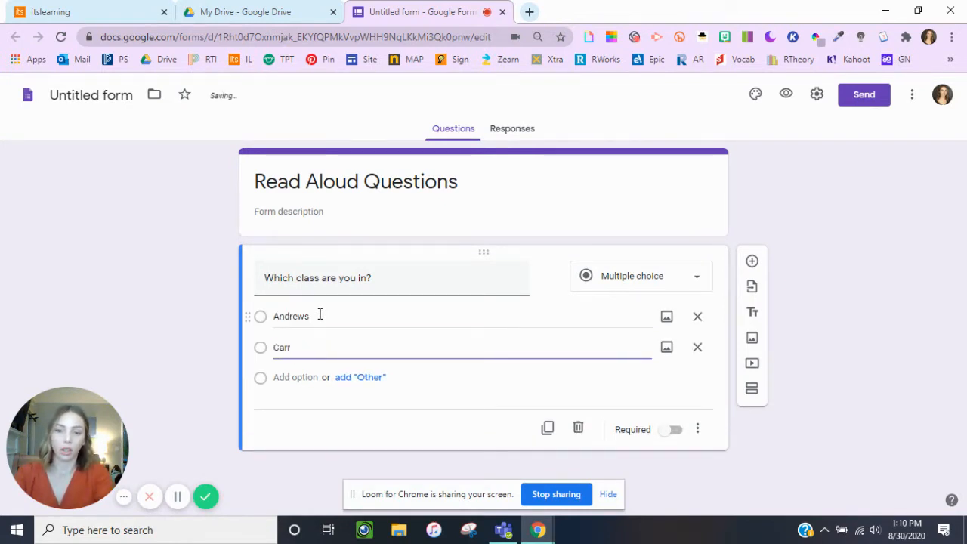
{"action": "key", "text": "Return"}
{"action": "type", "text": "Chadwell"}
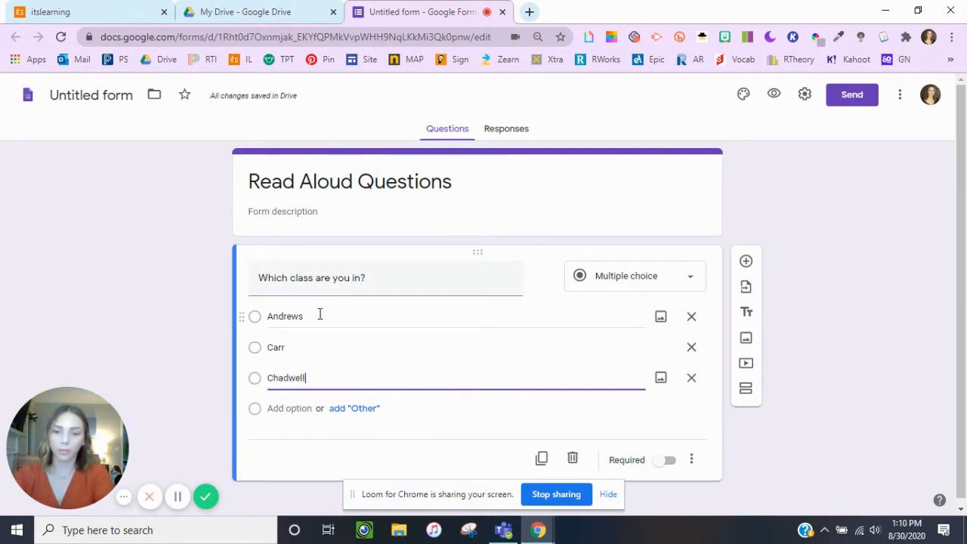
{"action": "key", "text": "Return"}
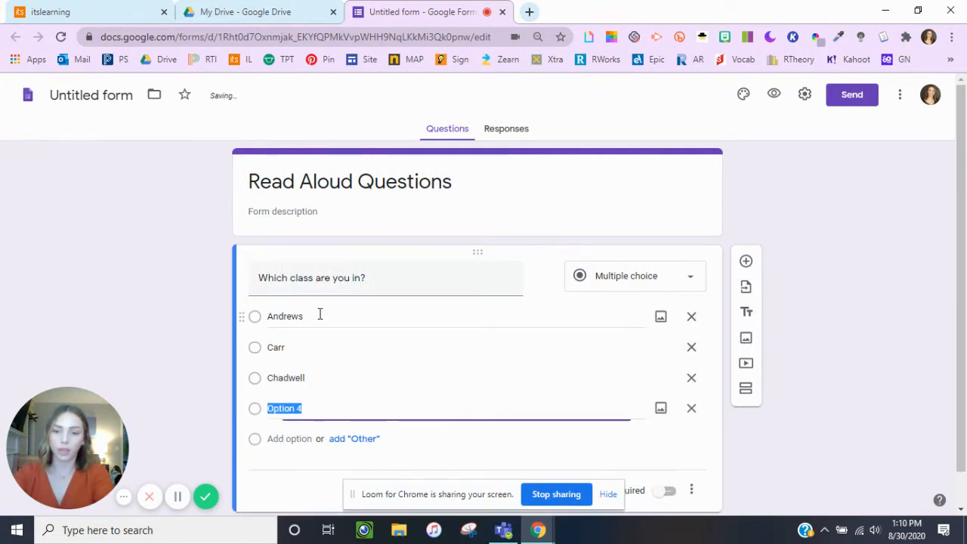
{"action": "type", "text": "Tyler"}
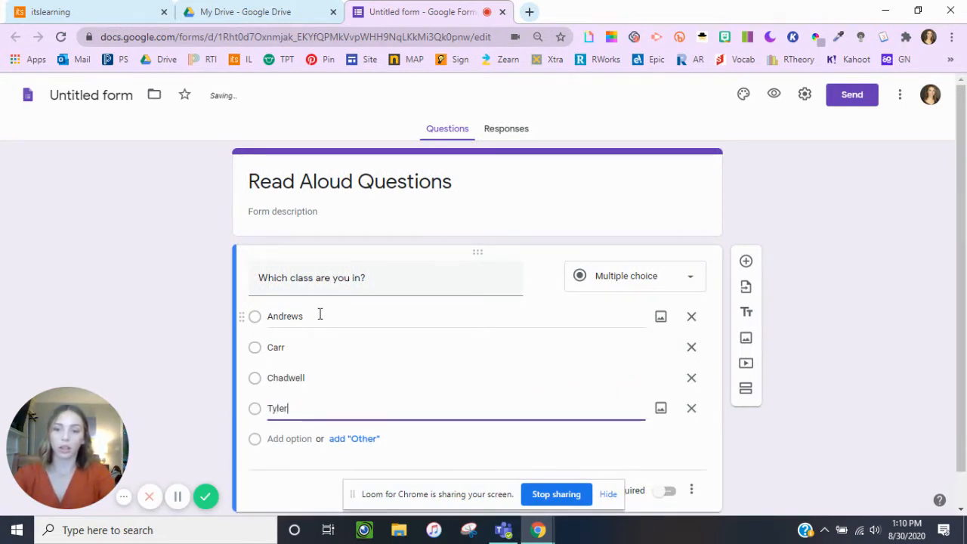
{"action": "left_click", "coordinate": [867, 272]}
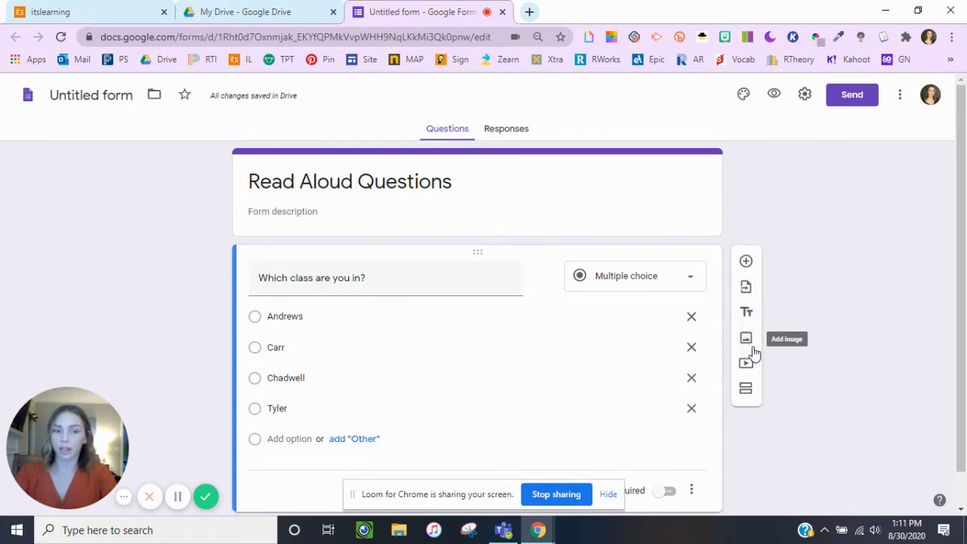
Add a short-answer question titled "First Name" below the class question.
{"action": "left_click", "coordinate": [746, 261]}
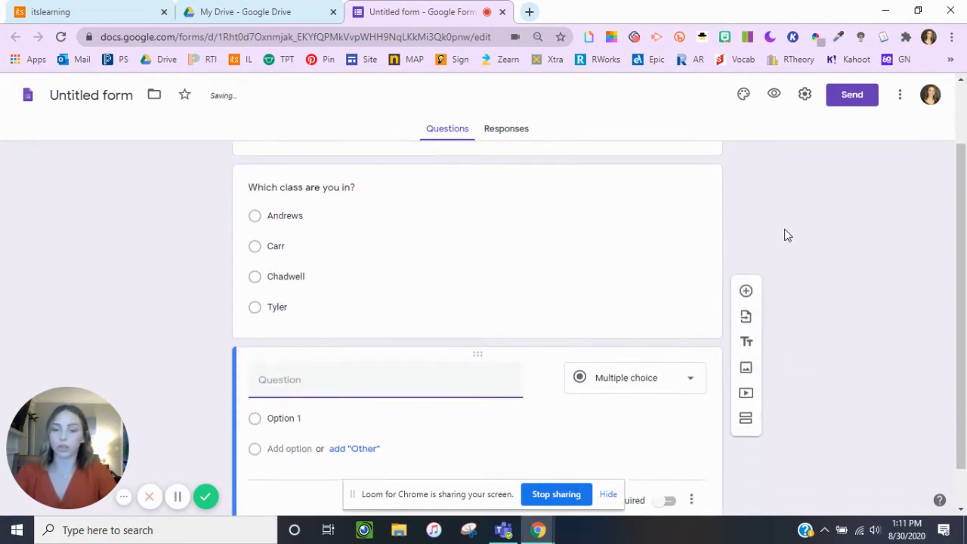
{"action": "scroll", "coordinate": [788, 235], "scroll_direction": "down", "scroll_amount": 1}
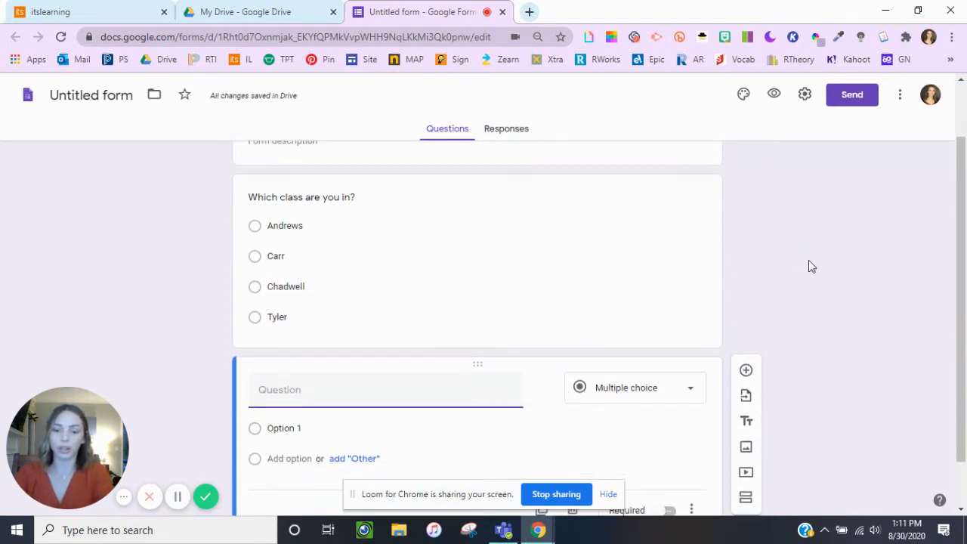
{"action": "type", "text": "First Name"}
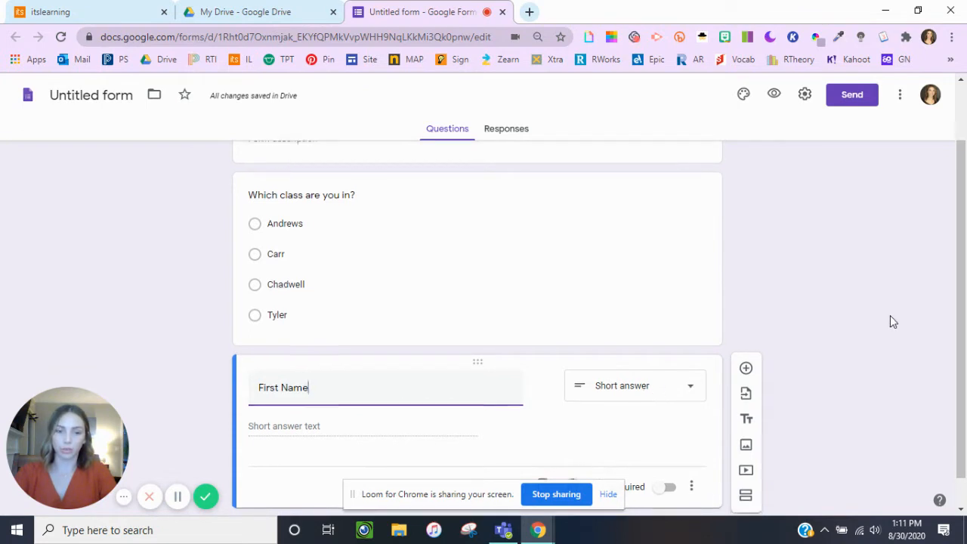
Add a short-answer question titled "Last Name" below the First Name question.
{"action": "scroll", "coordinate": [891, 315], "scroll_direction": "down", "scroll_amount": 1}
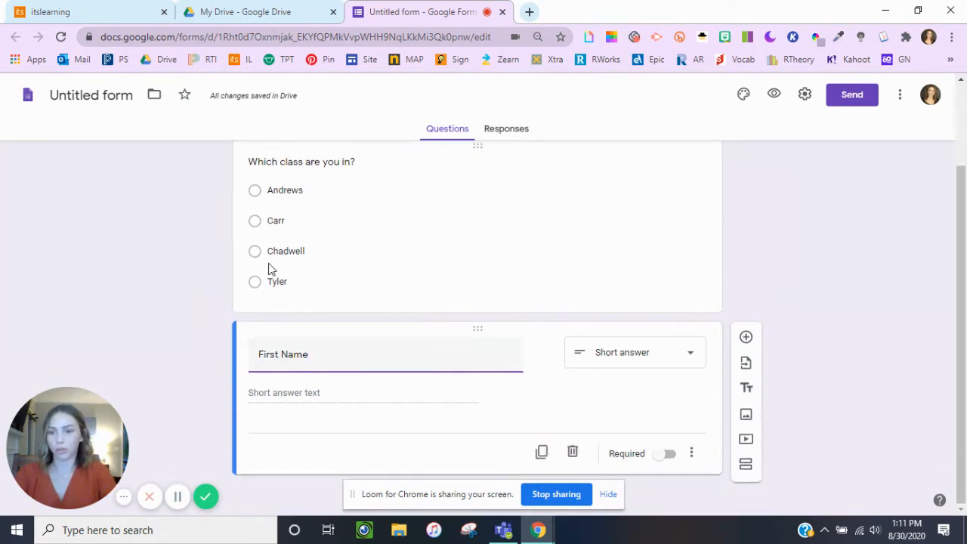
{"action": "left_click", "coordinate": [746, 339]}
{"action": "type", "text": "L"}
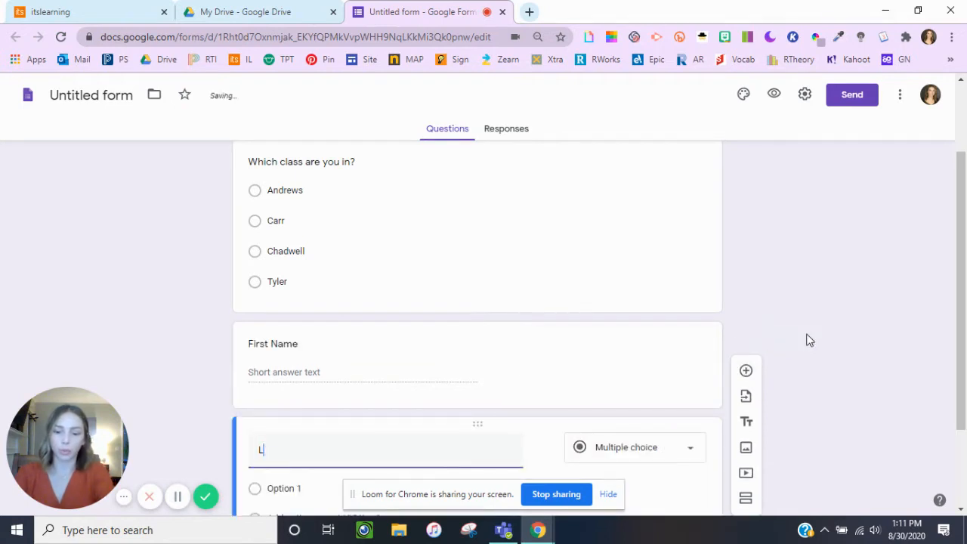
{"action": "type", "text": "ast Name"}
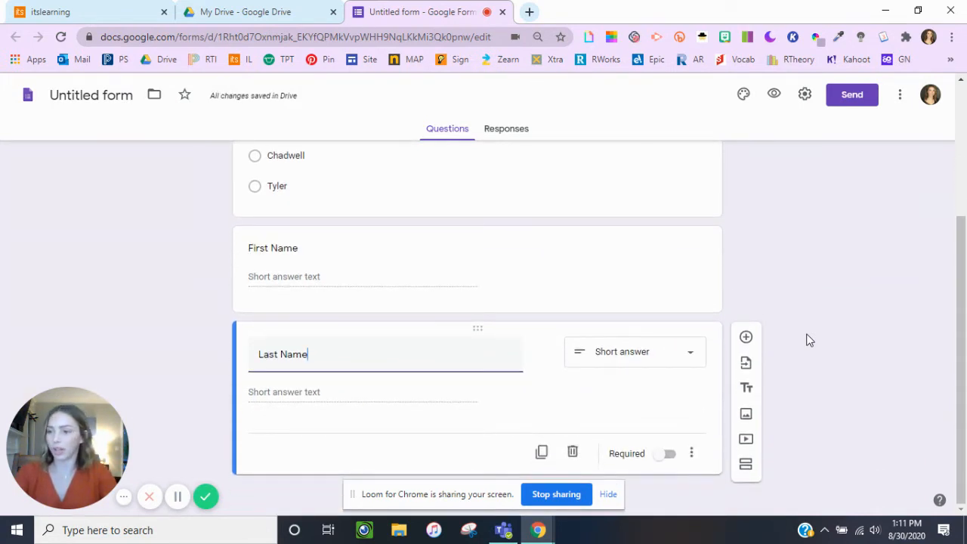
Add a question titled "Today's Date" below Last Name and set its type to Short answer.
{"action": "left_click", "coordinate": [747, 338]}
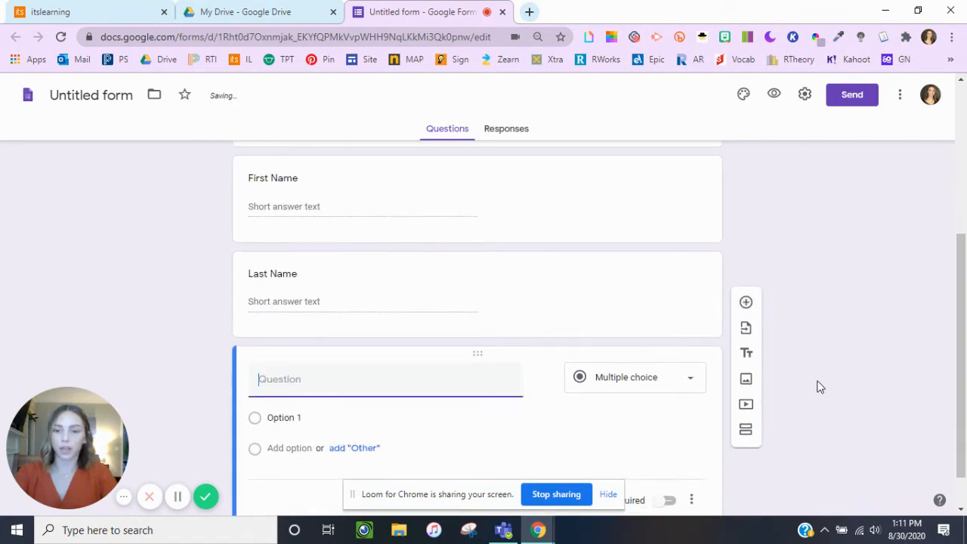
{"action": "type", "text": "Today"}
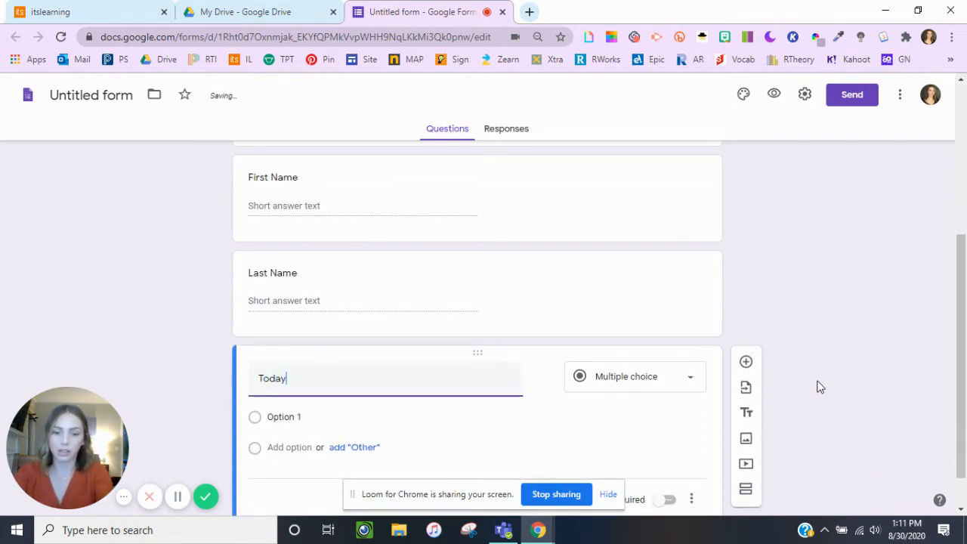
{"action": "type", "text": "'s Date"}
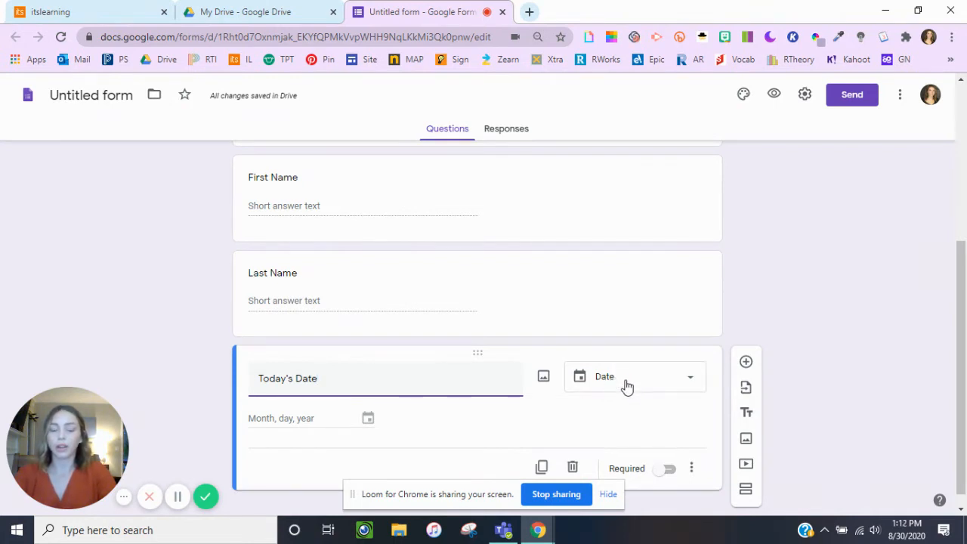
{"action": "left_click", "coordinate": [626, 386]}
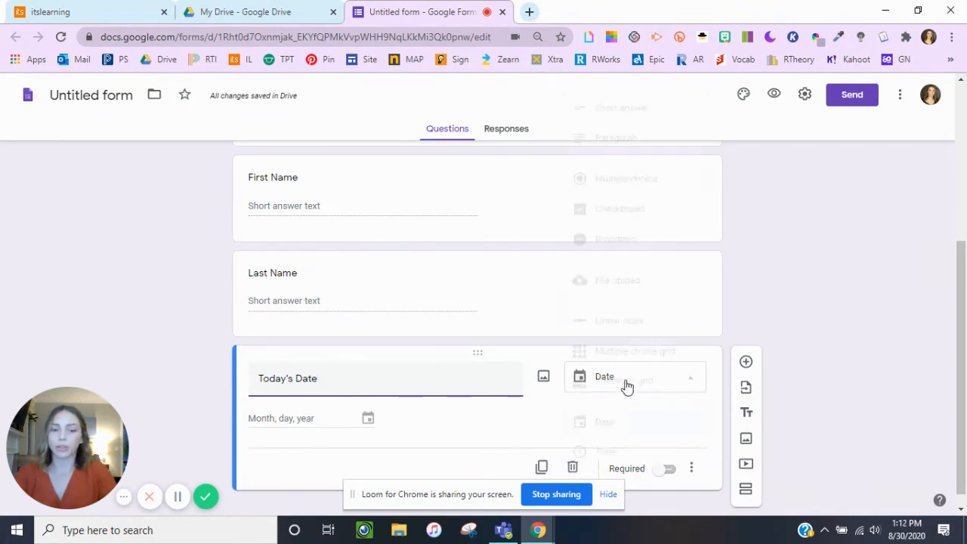
{"action": "left_click", "coordinate": [620, 118]}
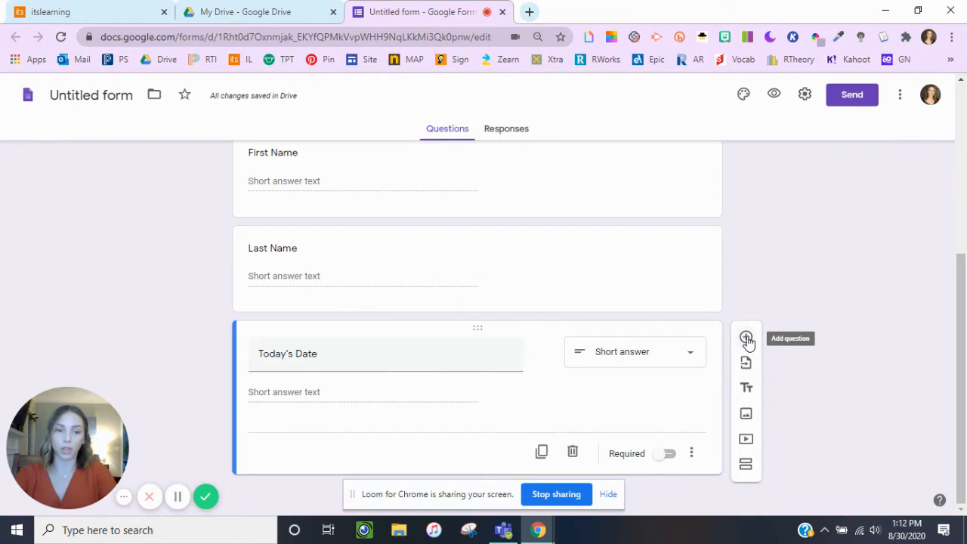
Add a multiple-choice question titled "1. Who was the main character?" below Today's Date.
{"action": "left_click", "coordinate": [747, 340]}
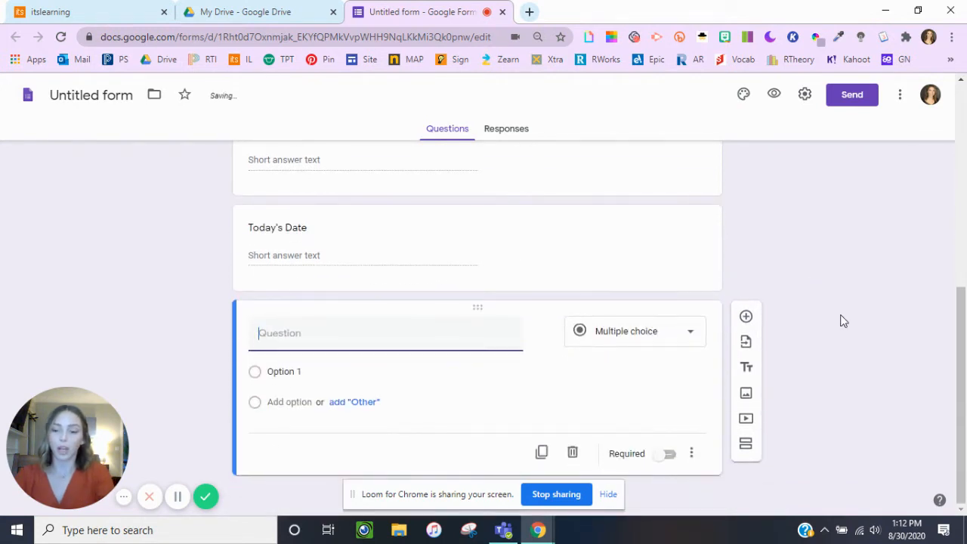
{"action": "type", "text": "1."}
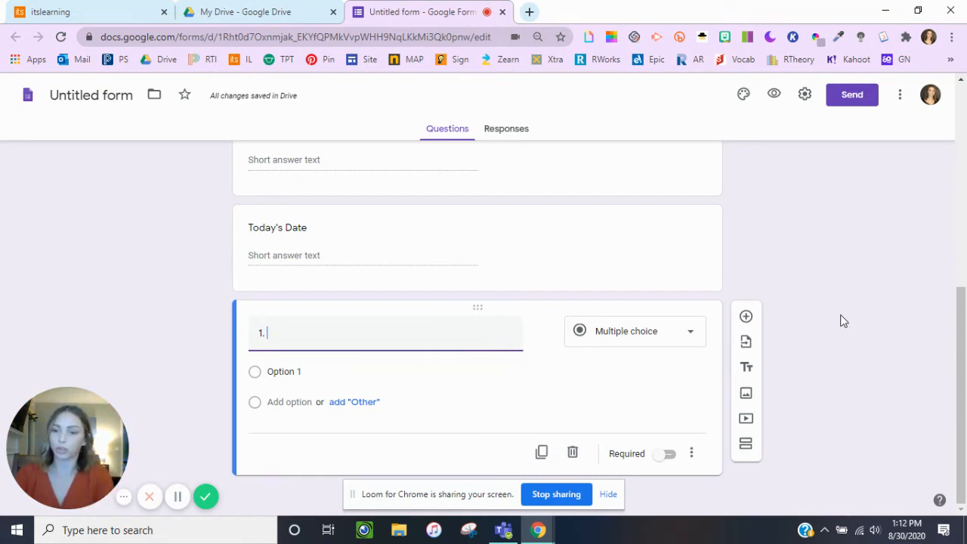
{"action": "type", "text": "Who wa"}
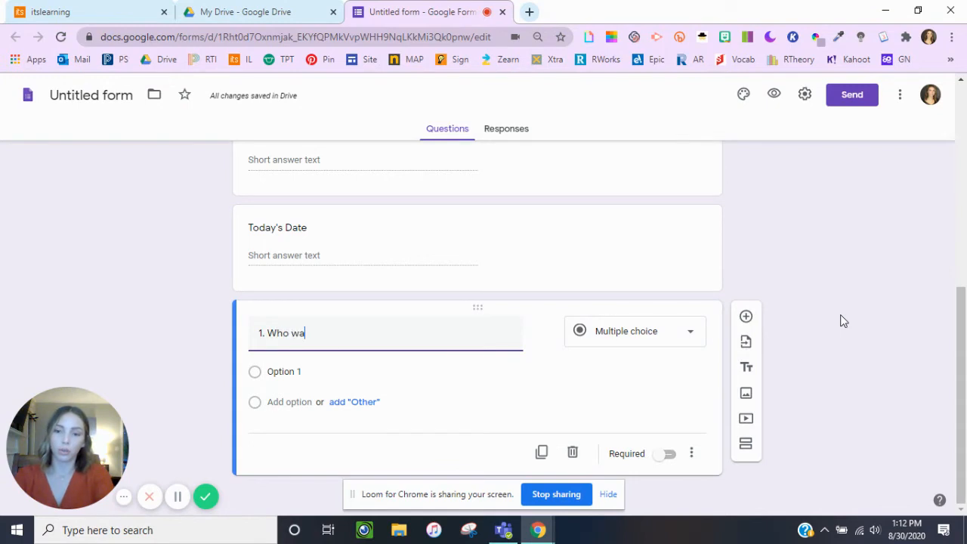
{"action": "type", "text": "s the main "}
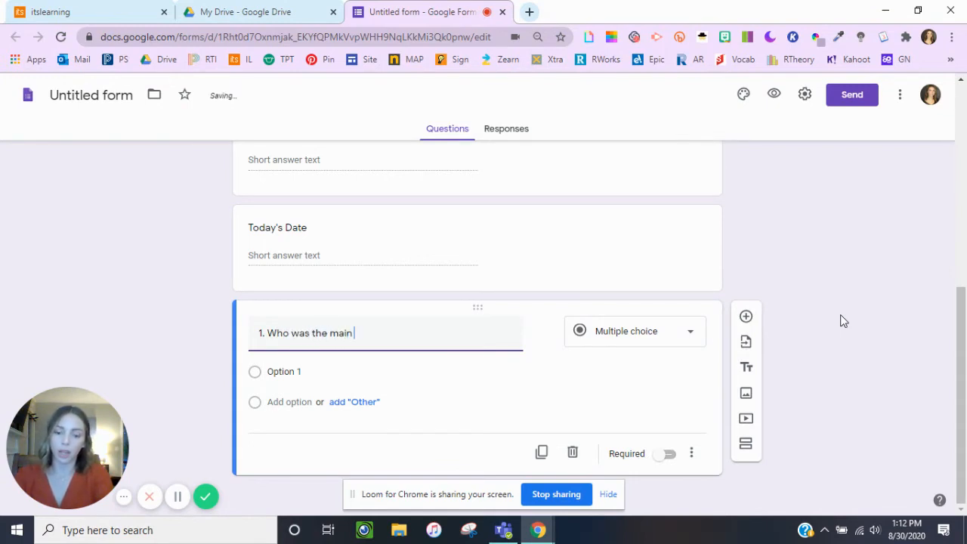
{"action": "type", "text": "character?"}
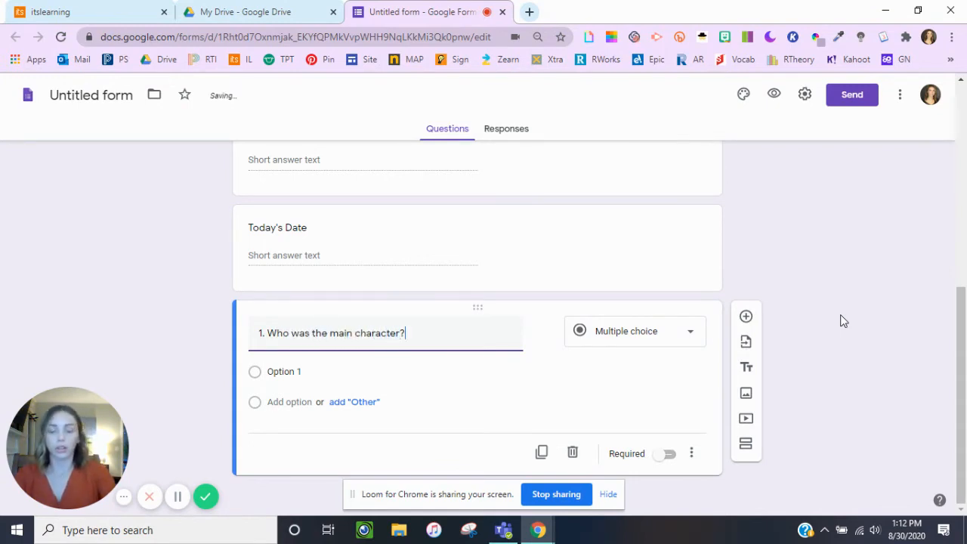
Fill in four answer options for the main character question, each with a different character's first name.
{"action": "left_click", "coordinate": [274, 371]}
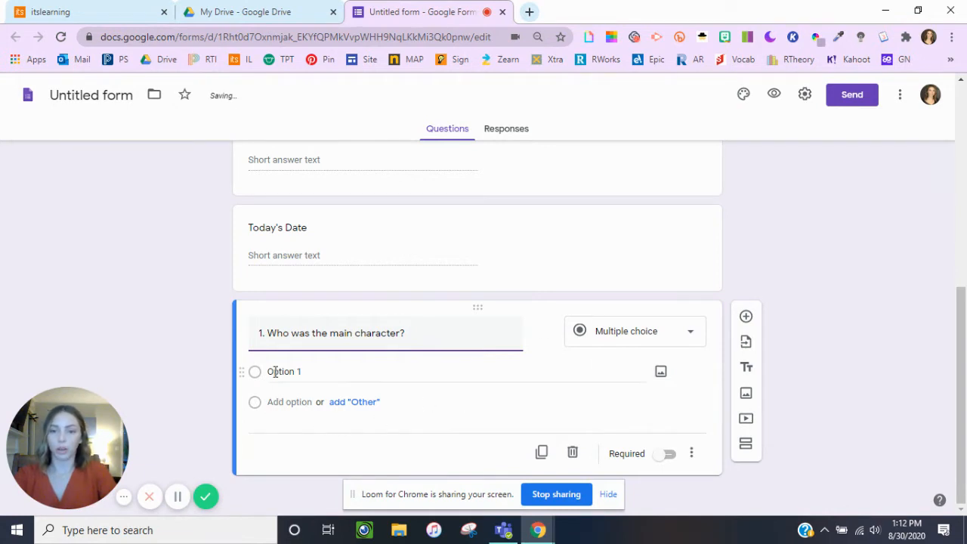
{"action": "type", "text": "ob"}
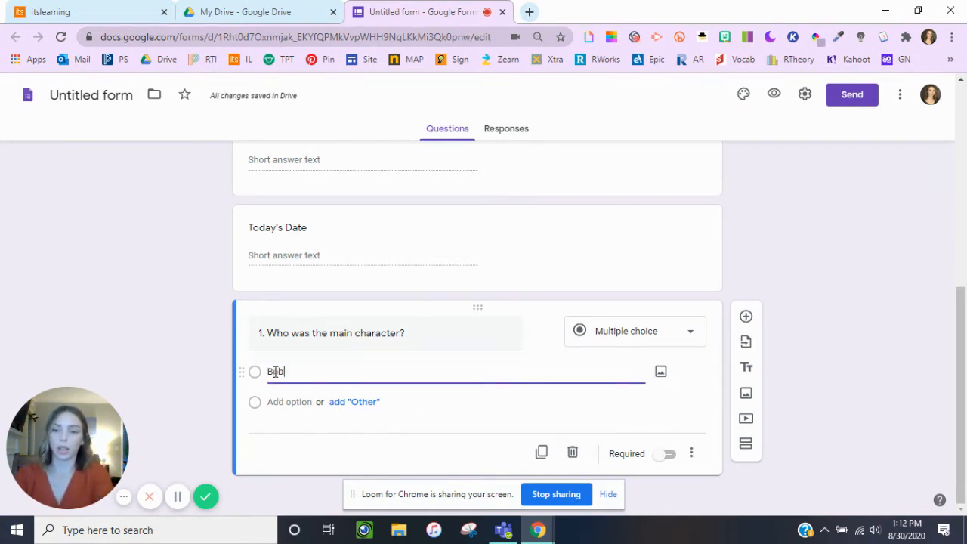
{"action": "key", "text": "Return"}
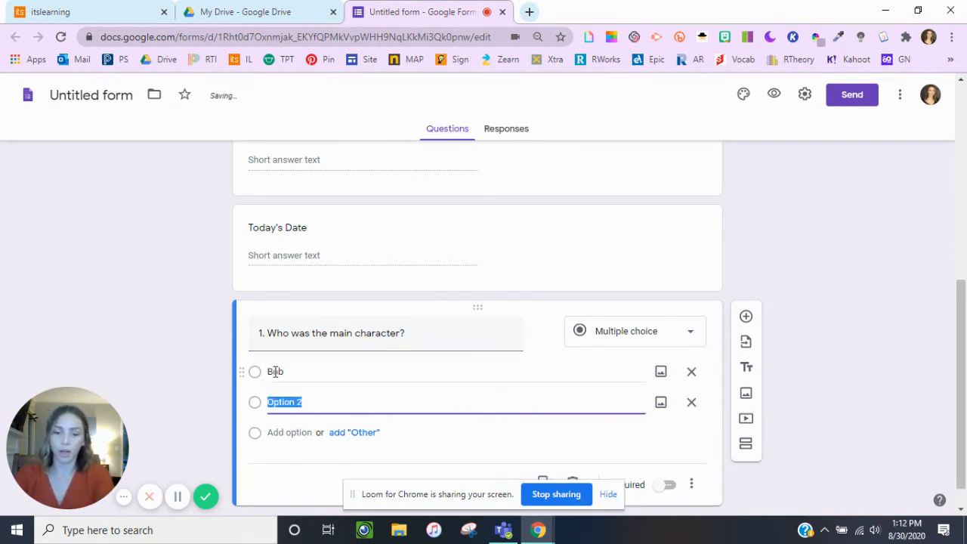
{"action": "type", "text": "Ivan"}
{"action": "key", "text": "Return"}
{"action": "type", "text": "Sally"}
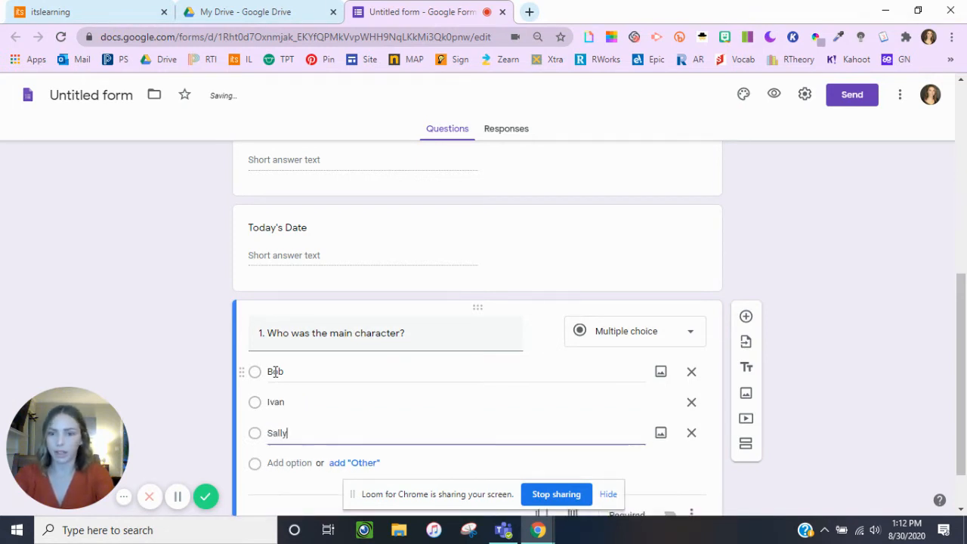
{"action": "key", "text": "Return"}
{"action": "type", "text": "Edna"}
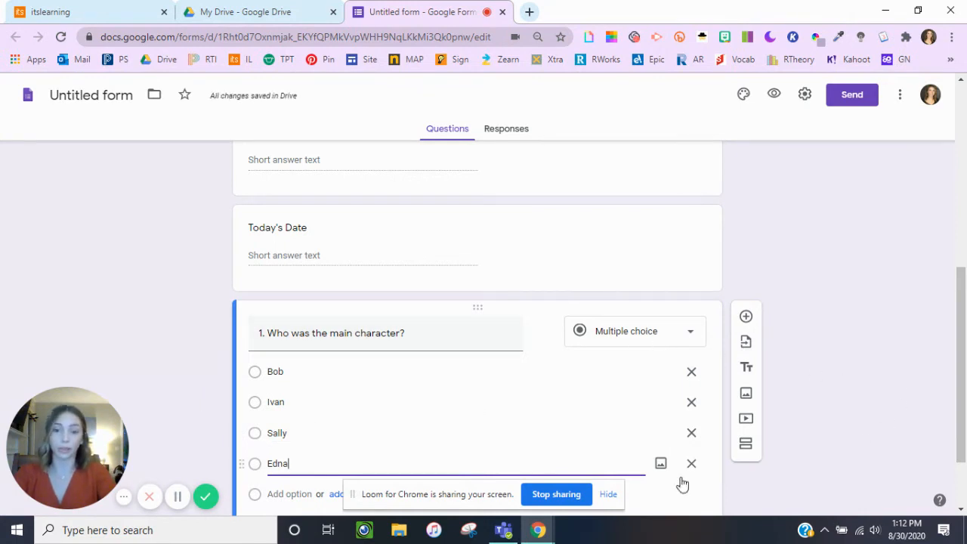
{"action": "scroll", "coordinate": [808, 307], "scroll_direction": "down", "scroll_amount": 1}
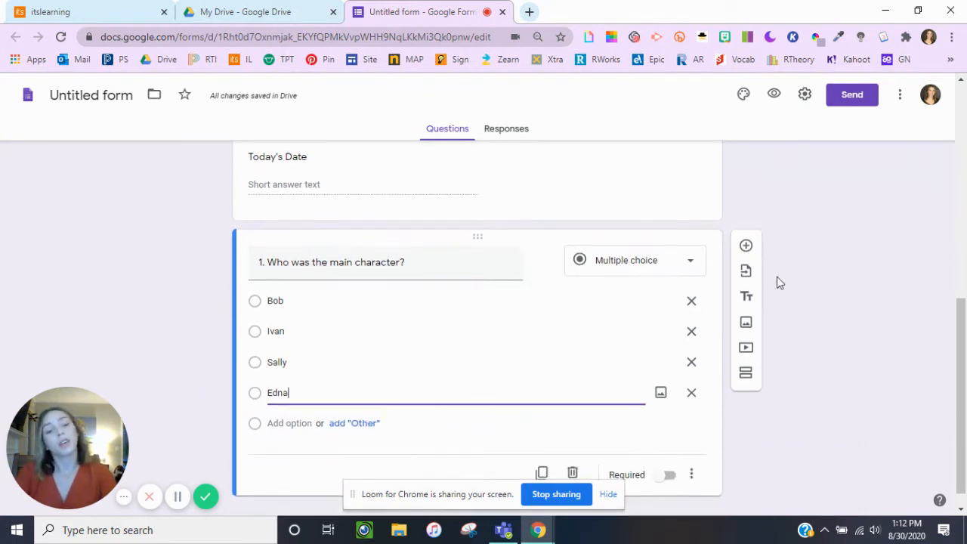
Add a multiple-choice question titled "2. What was the setting?" below question 1.
{"action": "left_click", "coordinate": [746, 246]}
{"action": "scroll", "coordinate": [833, 305], "scroll_direction": "up", "scroll_amount": 2}
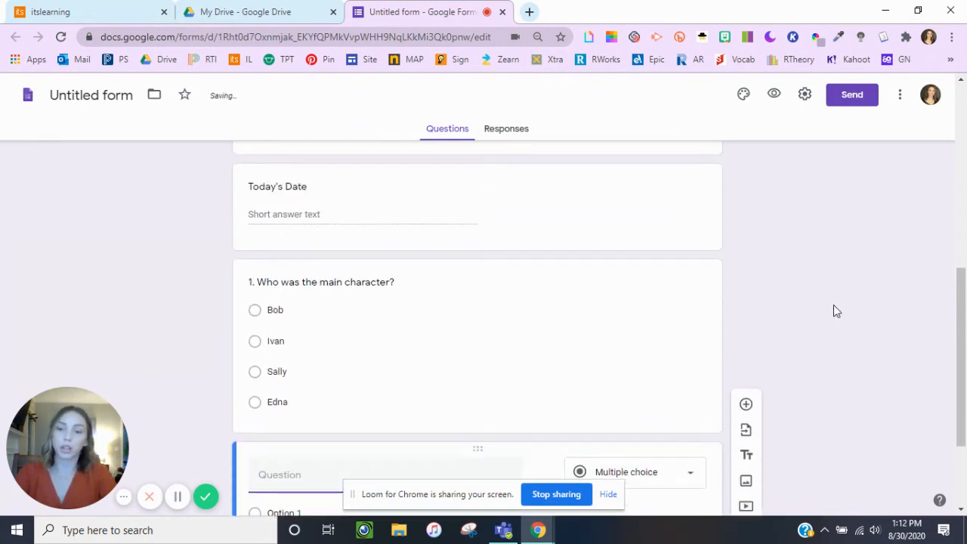
{"action": "type", "text": "2. What"}
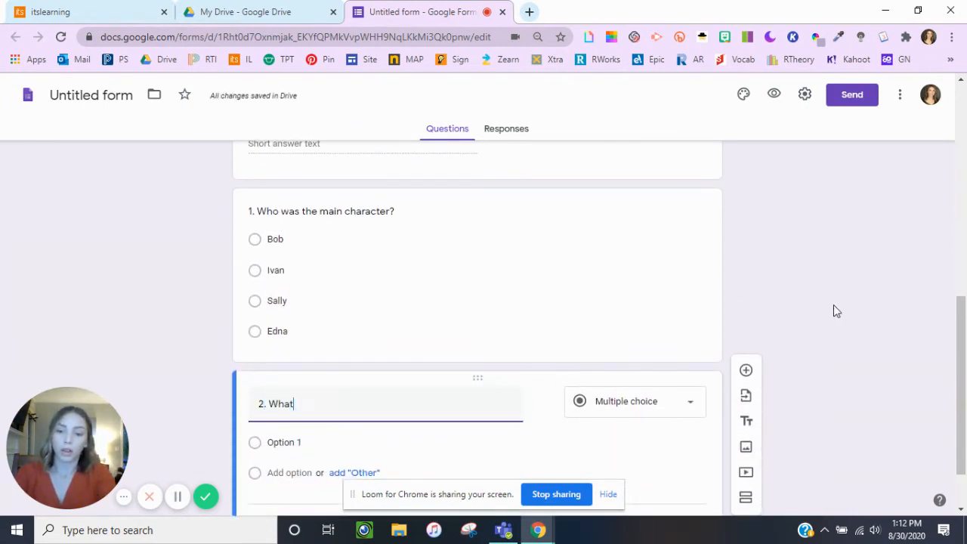
{"action": "type", "text": " was the setti"}
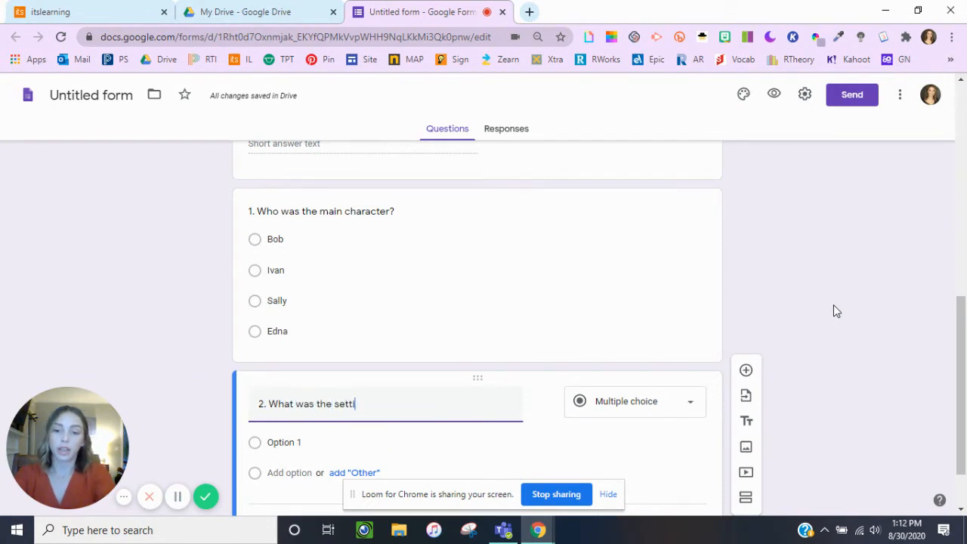
{"action": "type", "text": "ng"}
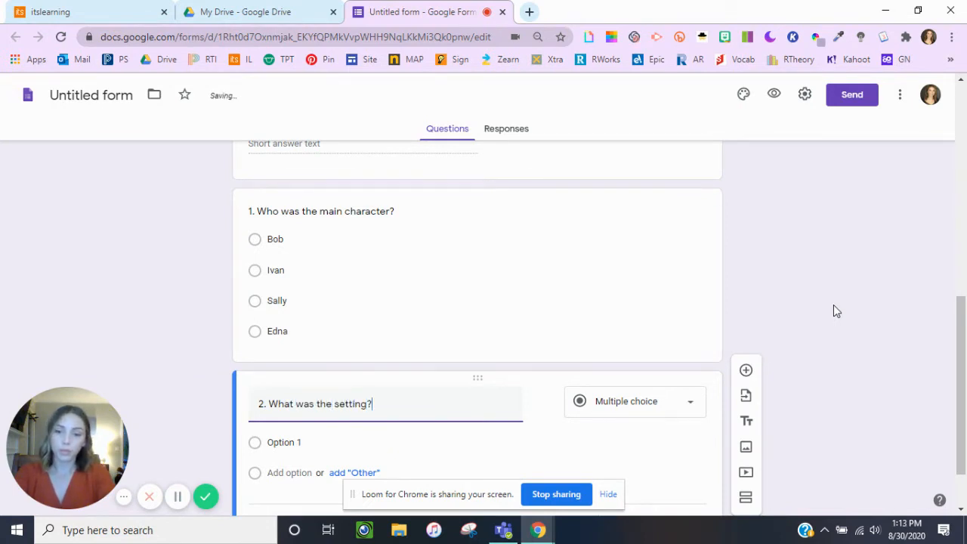
{"action": "type", "text": "?"}
Fill in the setting question's four answer options: Park, School, Cafeteria and House.
{"action": "scroll", "coordinate": [328, 417], "scroll_direction": "down", "scroll_amount": 1}
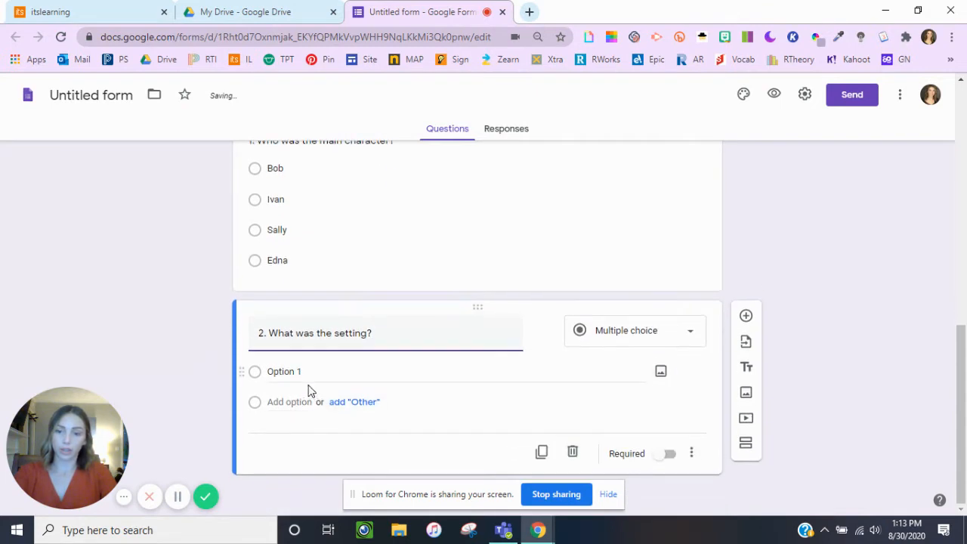
{"action": "left_click", "coordinate": [302, 372]}
{"action": "type", "text": "PA"}
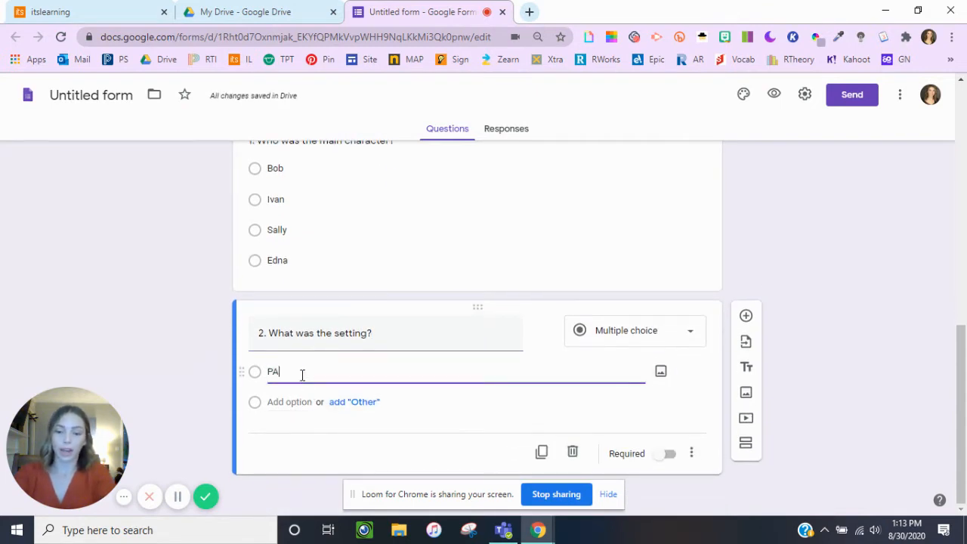
{"action": "type", "text": "r"}
{"action": "key", "text": "BackSpace"}
{"action": "key", "text": "BackSpace"}
{"action": "type", "text": "ark"}
{"action": "key", "text": "Return"}
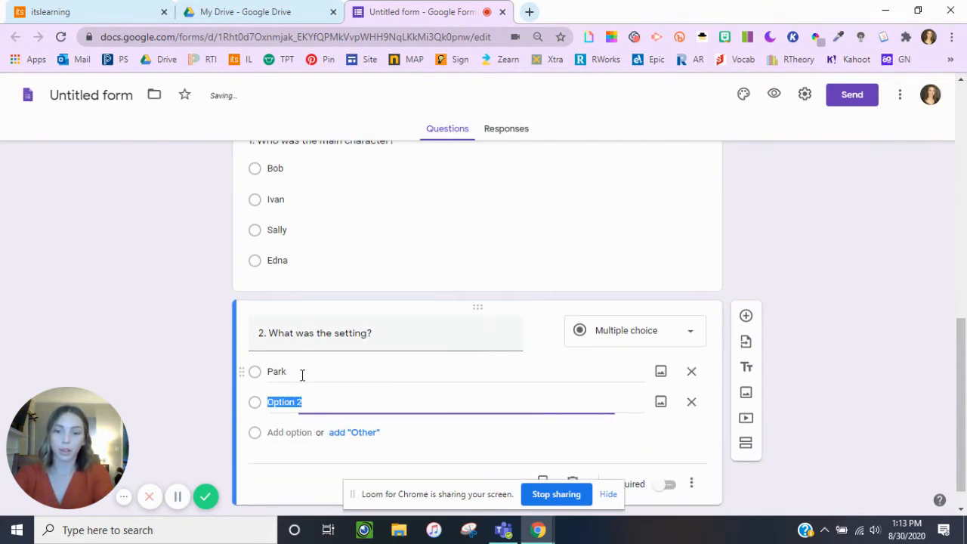
{"action": "type", "text": "School"}
{"action": "key", "text": "Return"}
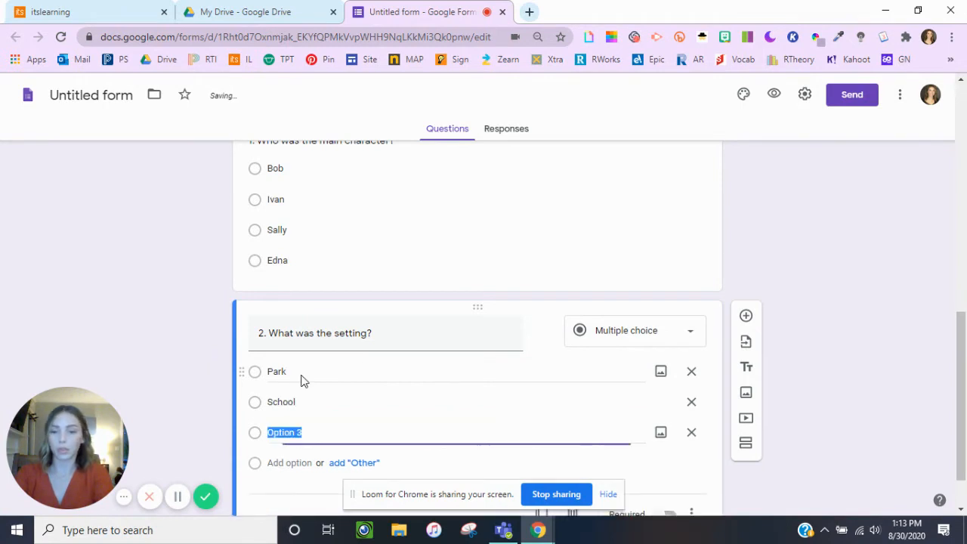
{"action": "type", "text": "Caf"}
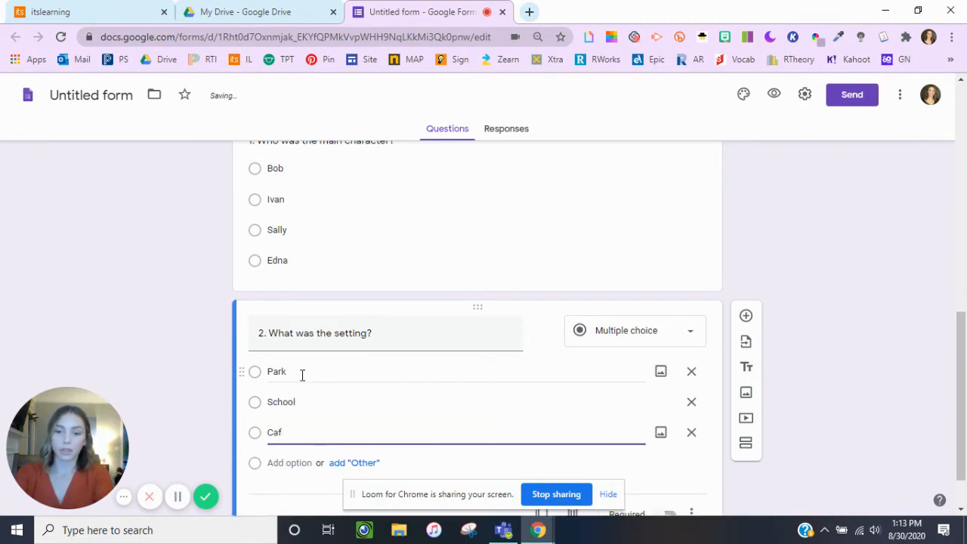
{"action": "type", "text": "et"}
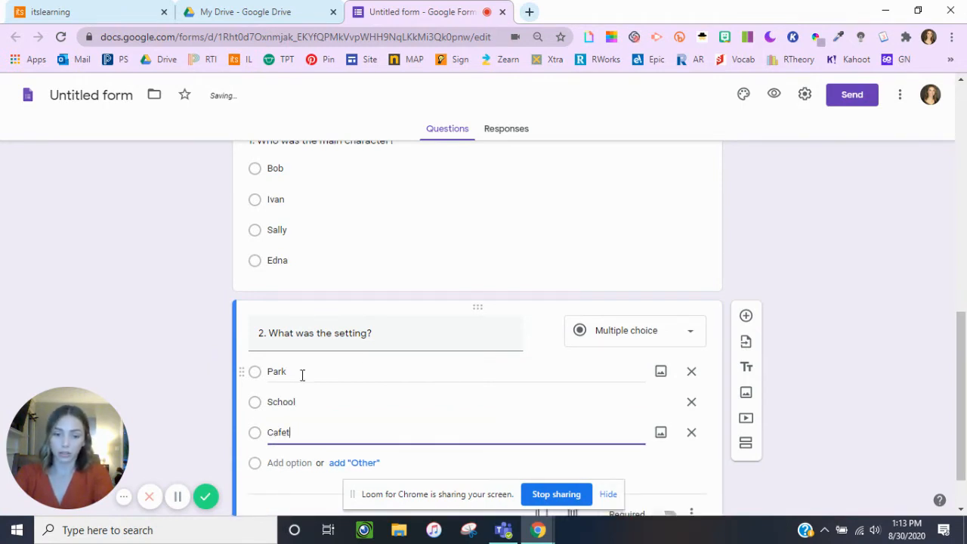
{"action": "type", "text": "eria"}
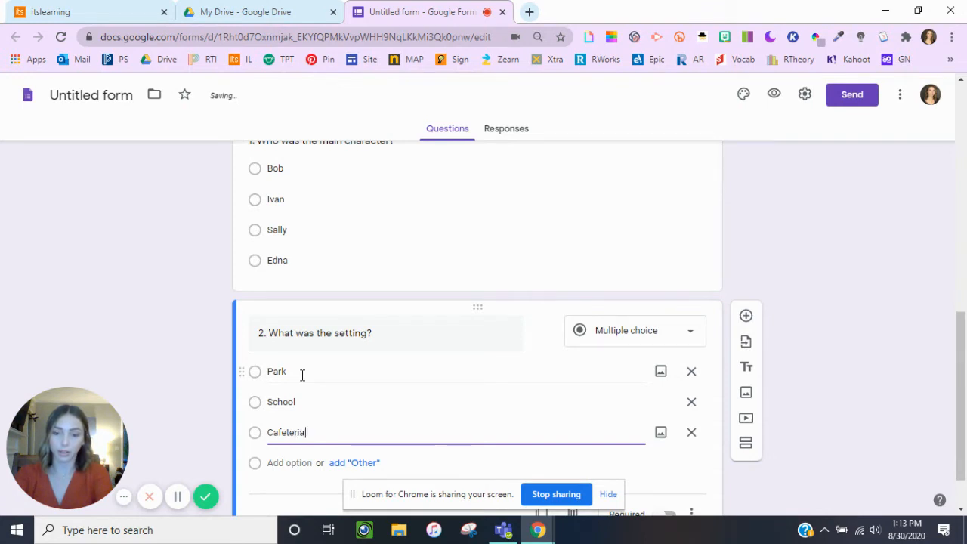
{"action": "key", "text": "Return"}
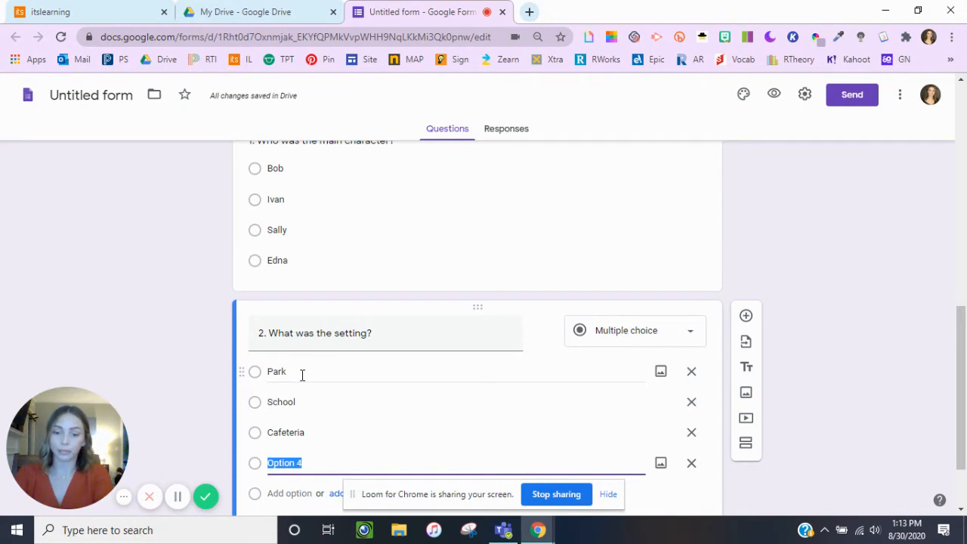
{"action": "type", "text": "House"}
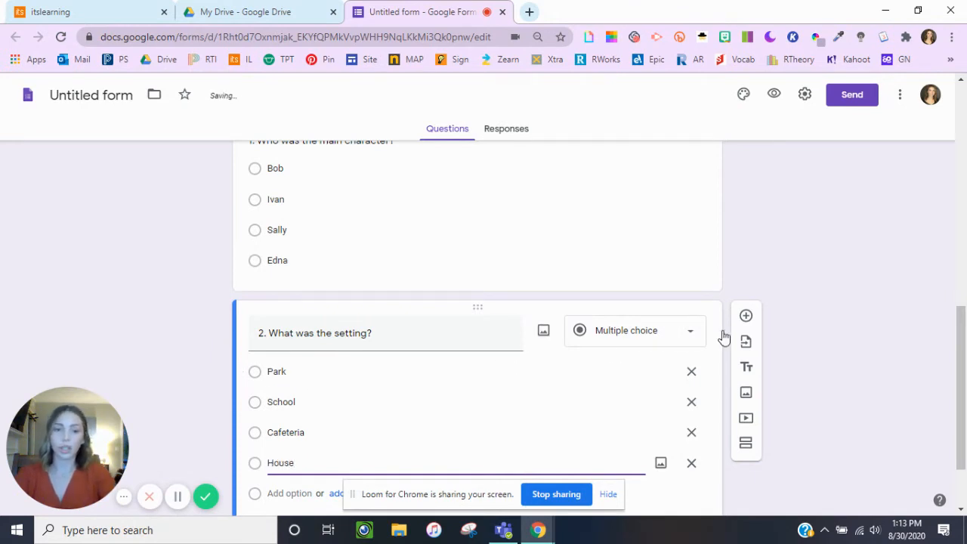
{"action": "left_click", "coordinate": [845, 320]}
{"action": "scroll", "coordinate": [333, 391], "scroll_direction": "down", "scroll_amount": 1}
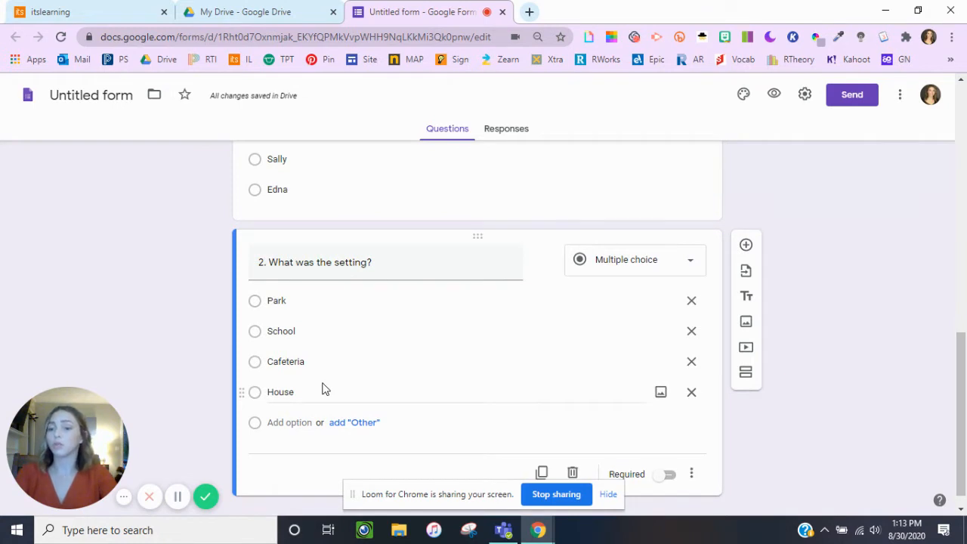
Reword question 2 as "2. Describe the setting?" and set its answer type to Paragraph.
{"action": "left_click", "coordinate": [314, 262]}
{"action": "left_click", "coordinate": [313, 262]}
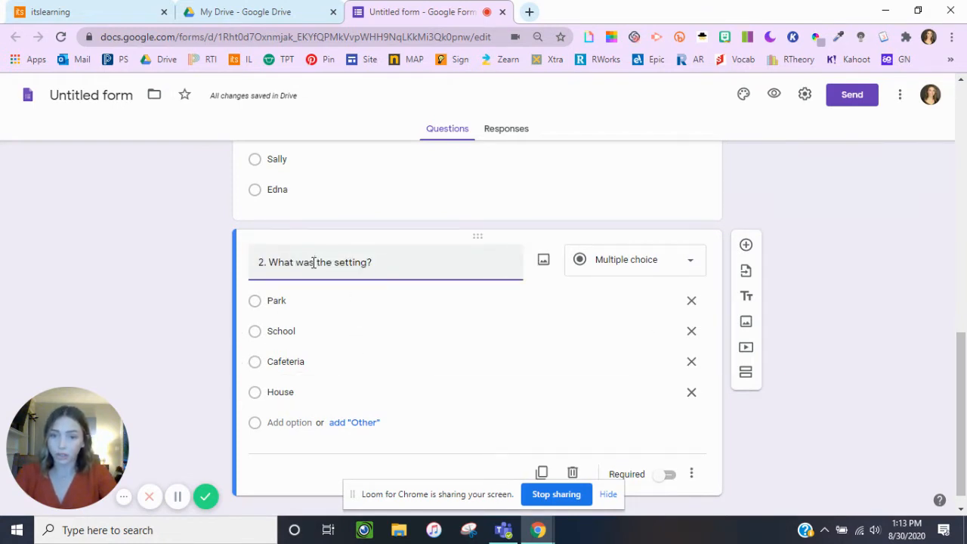
{"action": "left_click_drag", "start_coordinate": [313, 262], "coordinate": [271, 264]}
{"action": "type", "text": "Describe"}
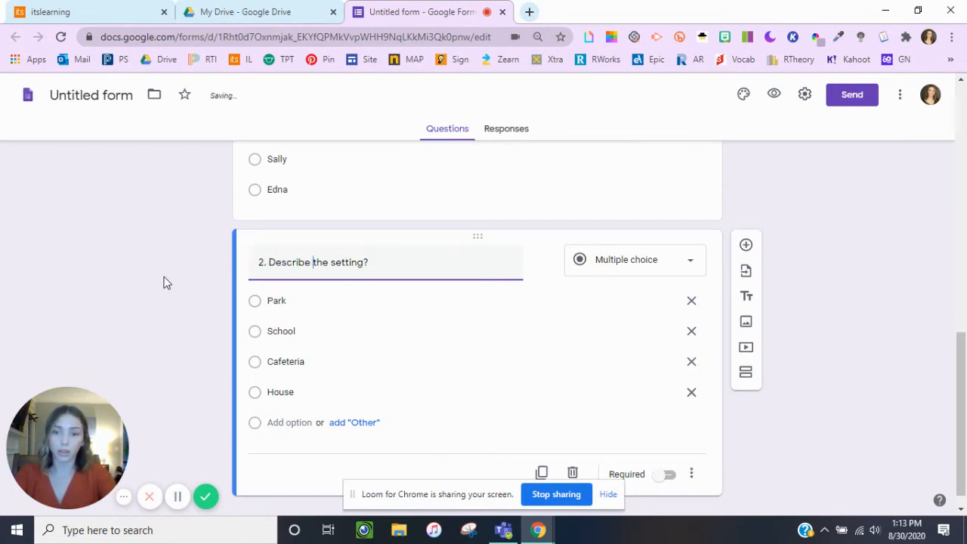
{"action": "left_click", "coordinate": [677, 270]}
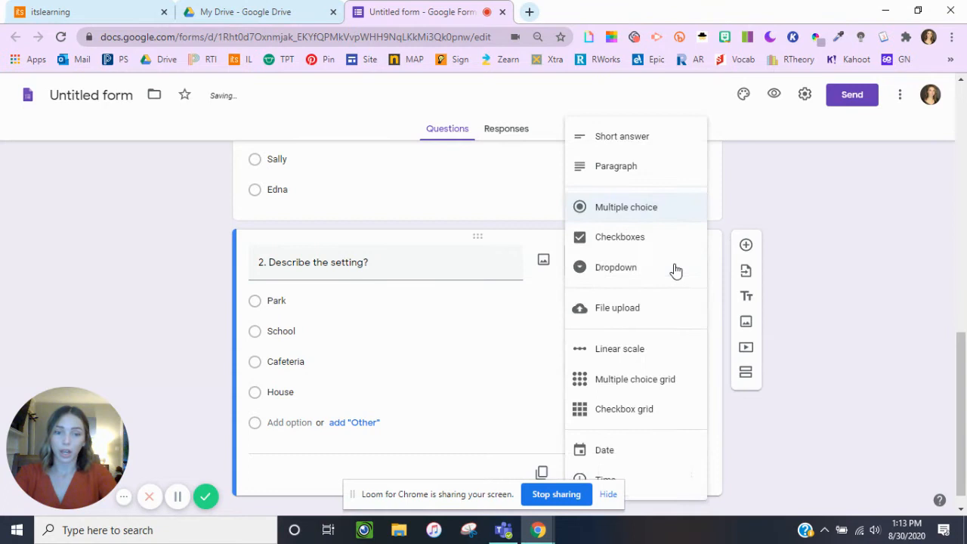
{"action": "left_click", "coordinate": [618, 165]}
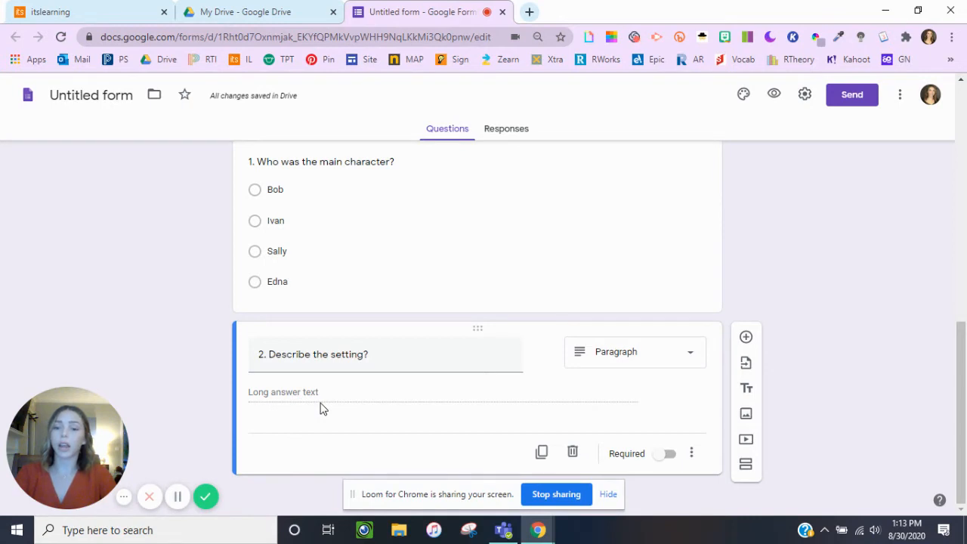
Change question 2's answer type back to Multiple choice and enter Park as its first option.
{"action": "left_click", "coordinate": [658, 355]}
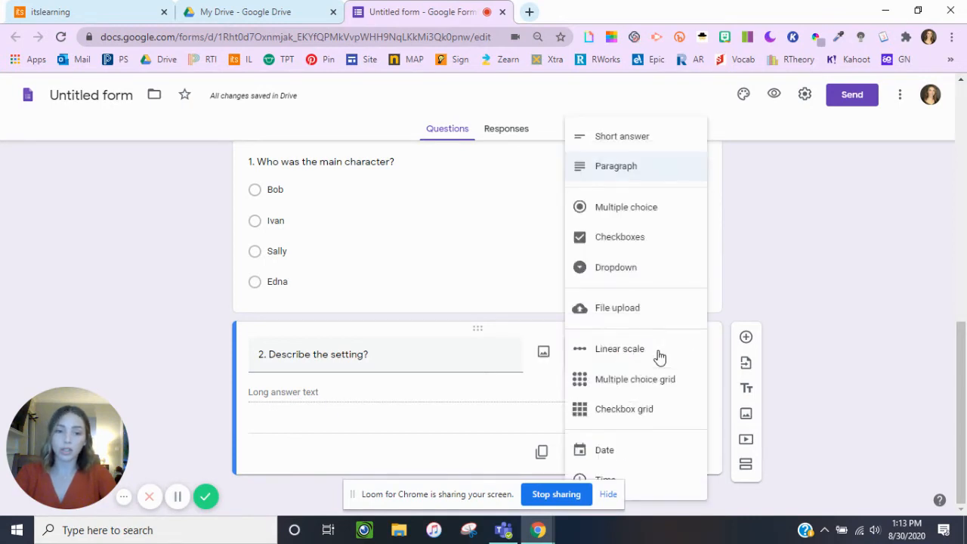
{"action": "left_click", "coordinate": [635, 214]}
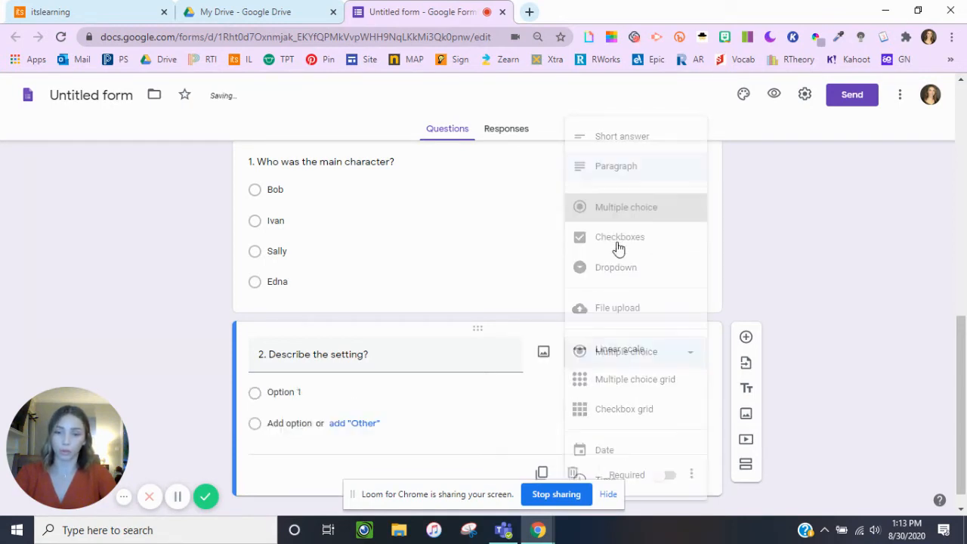
{"action": "left_click", "coordinate": [305, 399]}
{"action": "type", "text": "Pa"}
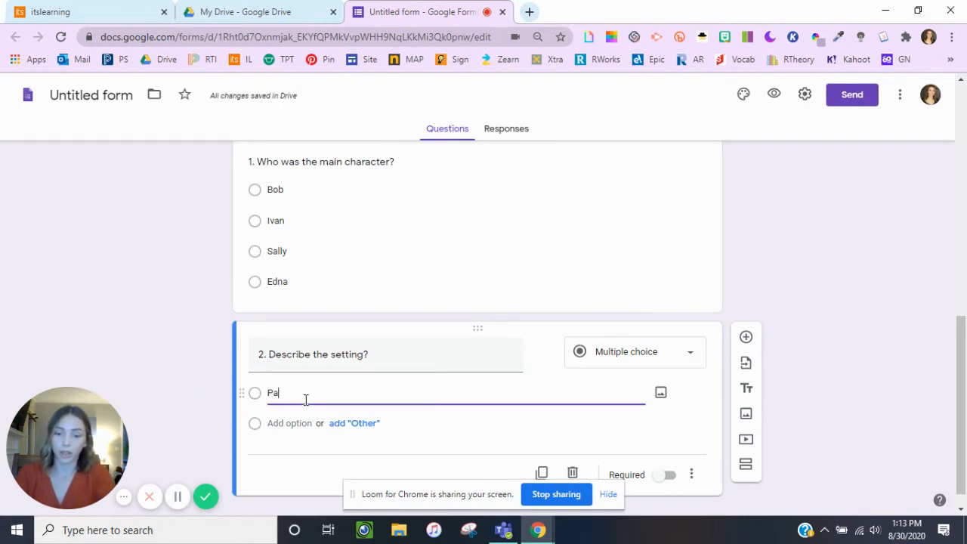
{"action": "type", "text": "rl"}
{"action": "key", "text": "BackSpace"}
{"action": "type", "text": "k"}
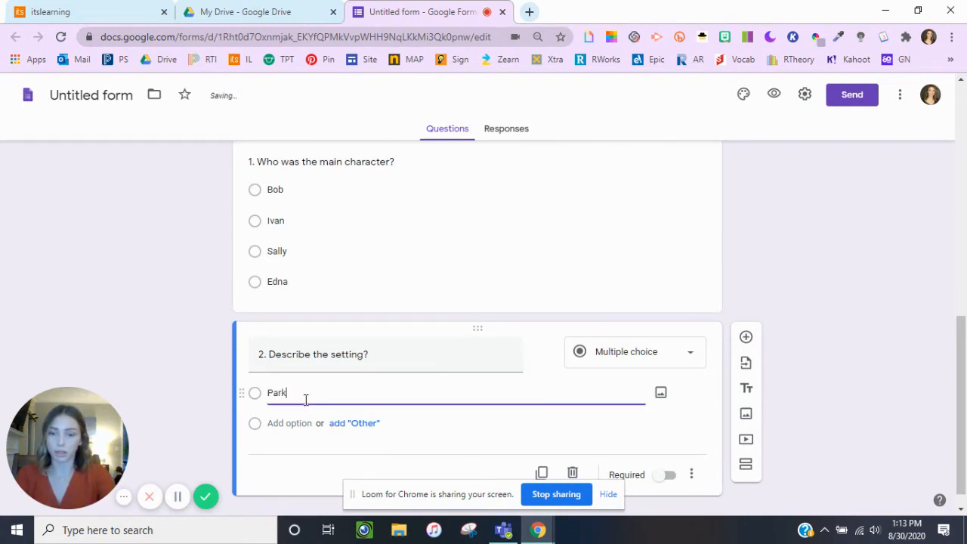
Add School, Cafeteria and House as the remaining answer options of question 2.
{"action": "left_click", "coordinate": [290, 424]}
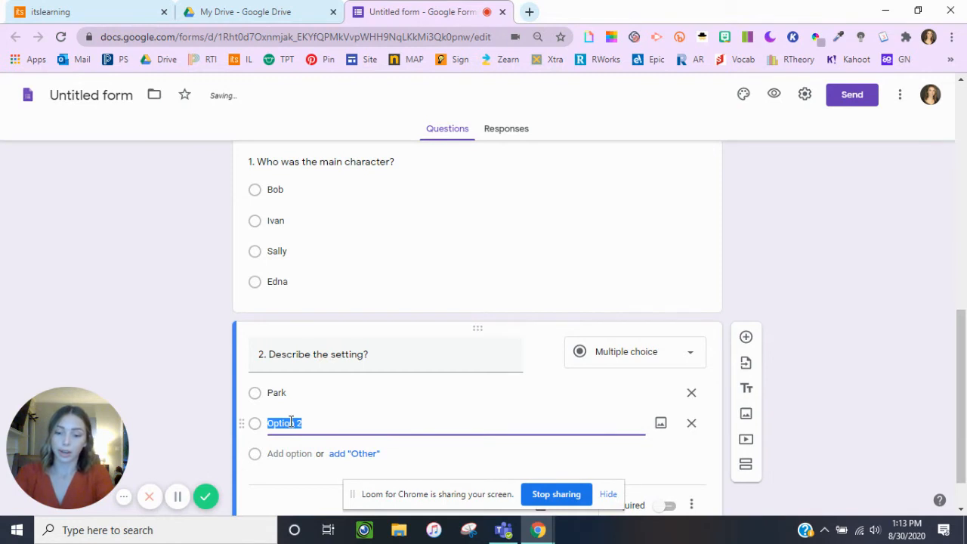
{"action": "type", "text": "School"}
{"action": "key", "text": "Return"}
{"action": "type", "text": "C"}
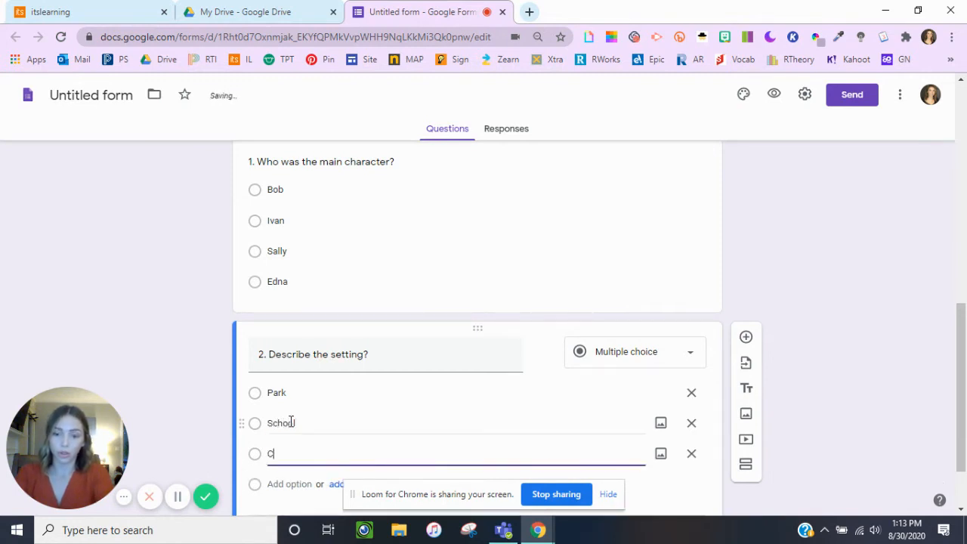
{"action": "type", "text": "afeteria"}
{"action": "key", "text": "Return"}
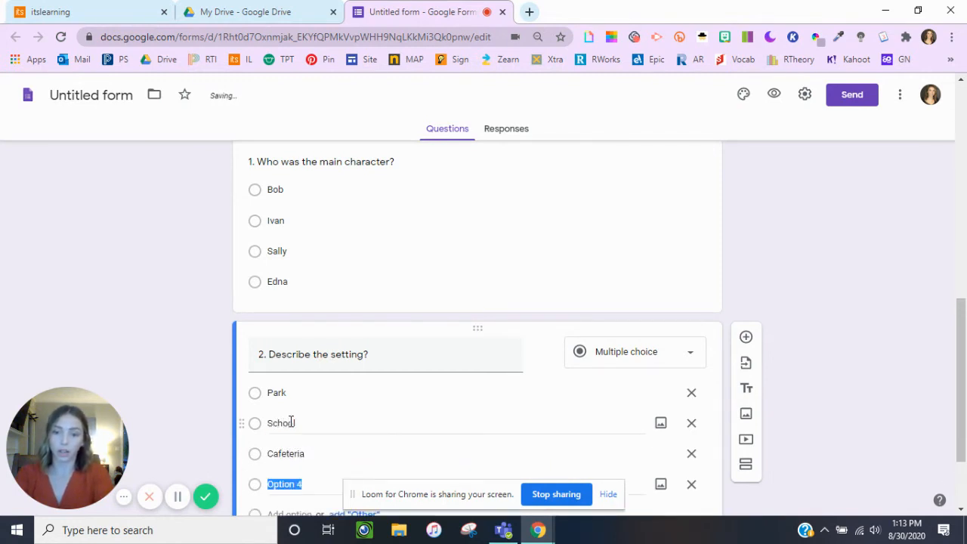
{"action": "type", "text": "House"}
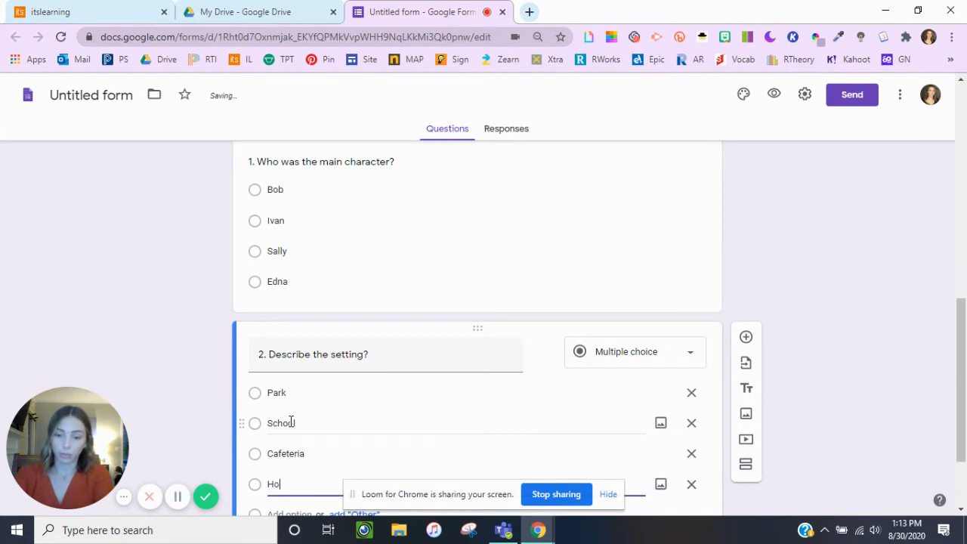
{"action": "left_click", "coordinate": [889, 338]}
Add a new question below question 2 and start its title with the number "3.".
{"action": "scroll", "coordinate": [889, 338], "scroll_direction": "down", "scroll_amount": 2}
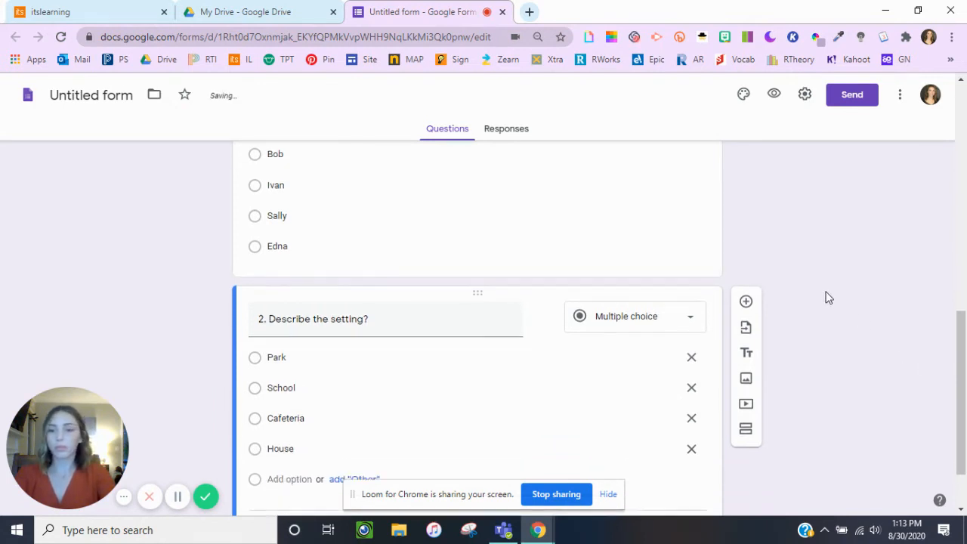
{"action": "left_click", "coordinate": [748, 268]}
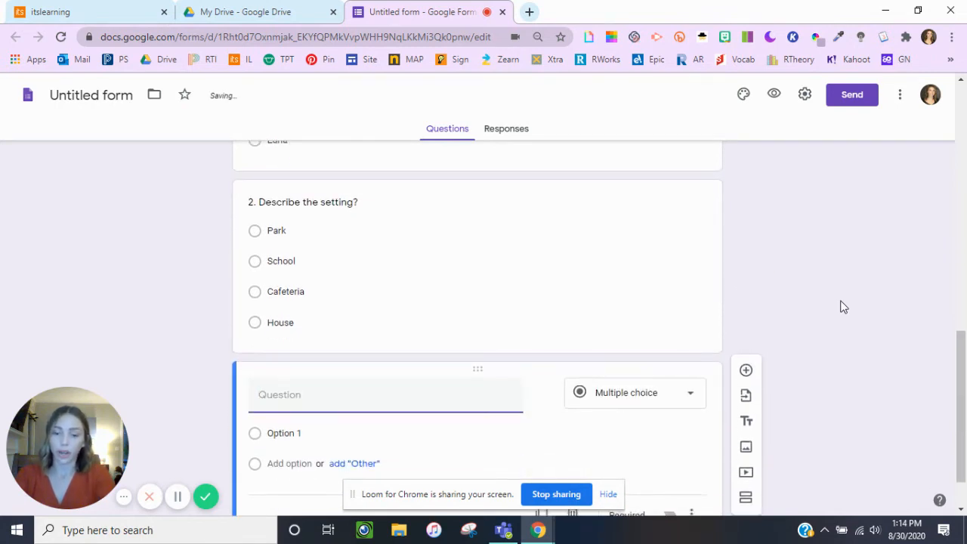
{"action": "type", "text": "3."}
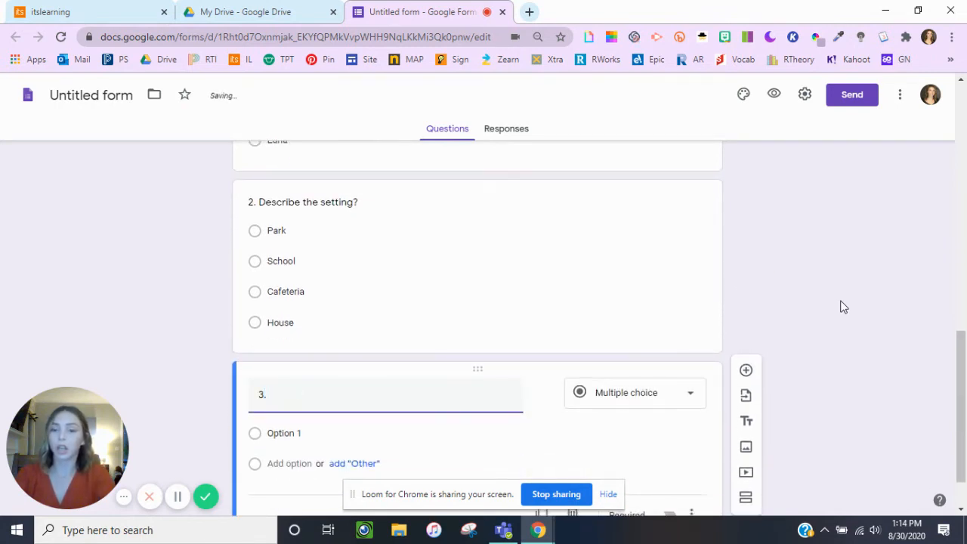
Reword question 2's title as "2. What was the setting?".
{"action": "left_click", "coordinate": [302, 204]}
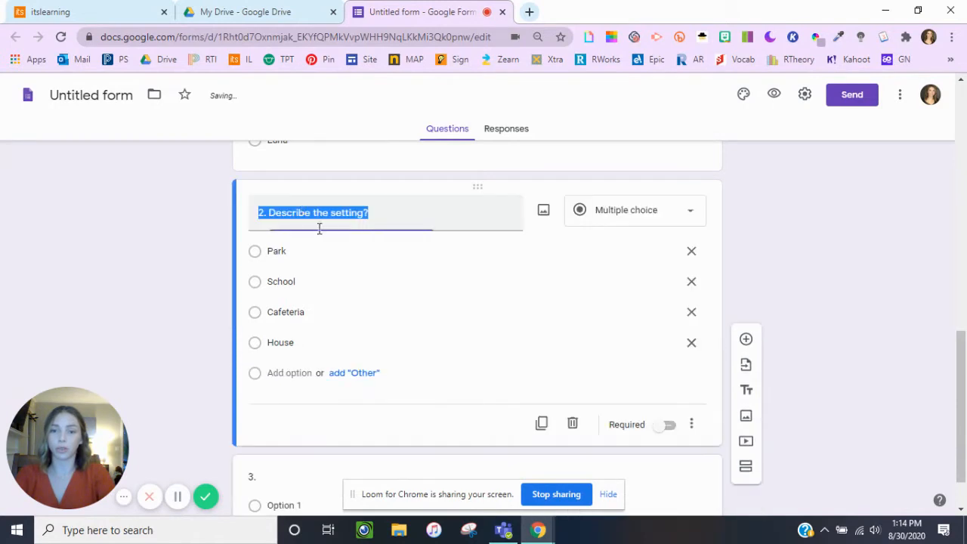
{"action": "left_click", "coordinate": [307, 215]}
{"action": "key", "text": "BackSpace"}
{"action": "key", "text": "BackSpace"}
{"action": "key", "text": "BackSpace"}
{"action": "key", "text": "BackSpace"}
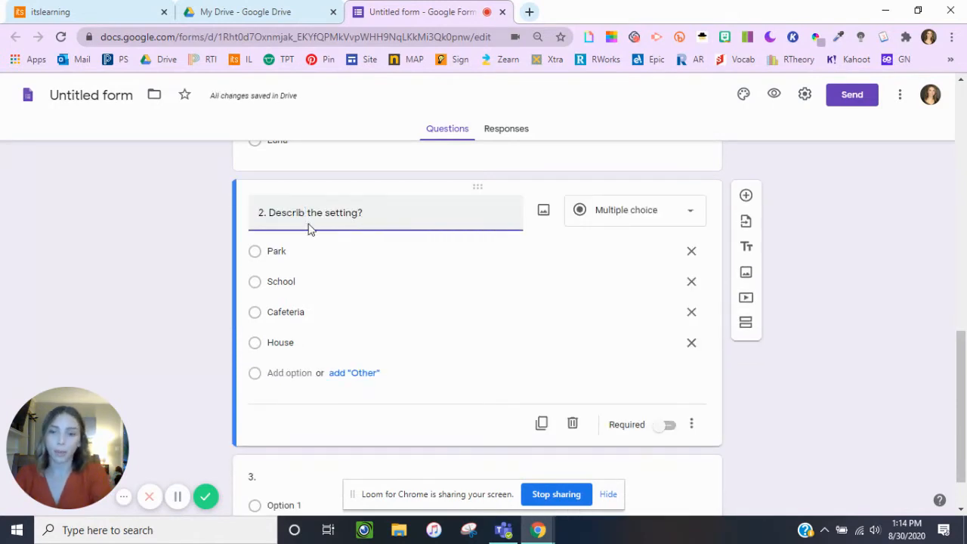
{"action": "key", "text": "BackSpace"}
{"action": "key", "text": "BackSpace"}
{"action": "key", "text": "BackSpace"}
{"action": "key", "text": "BackSpace"}
{"action": "type", "text": "What "}
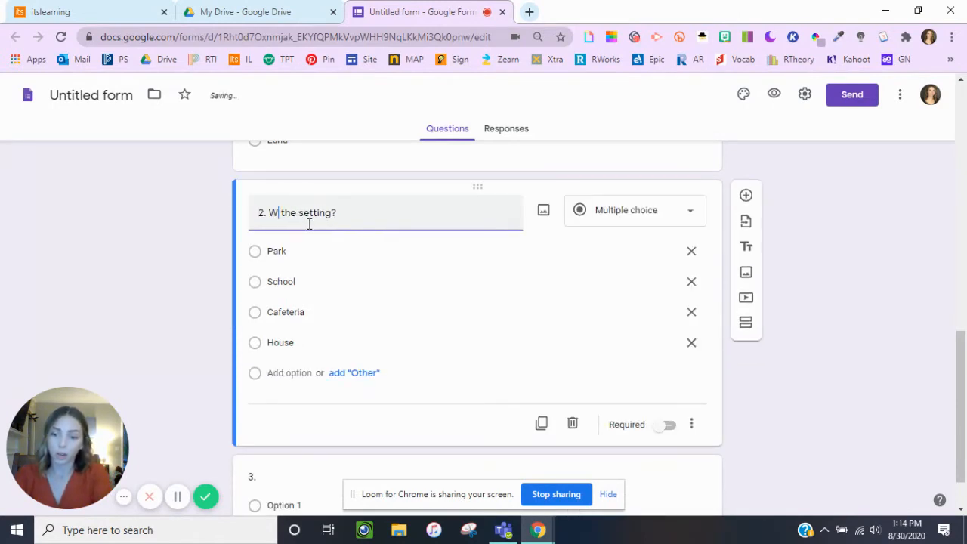
{"action": "type", "text": "was"}
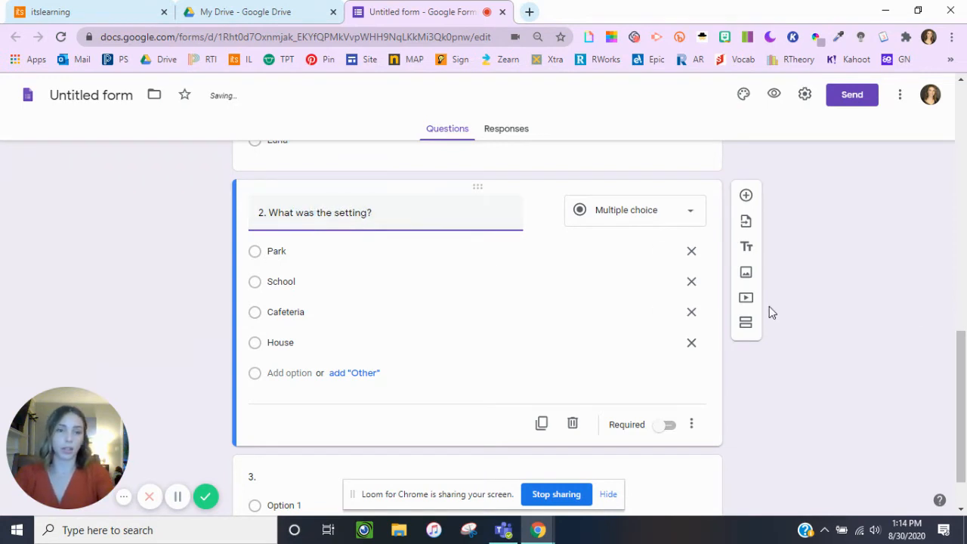
Complete the third question's title as "3. What was the problem?".
{"action": "scroll", "coordinate": [643, 348], "scroll_direction": "down", "scroll_amount": 1}
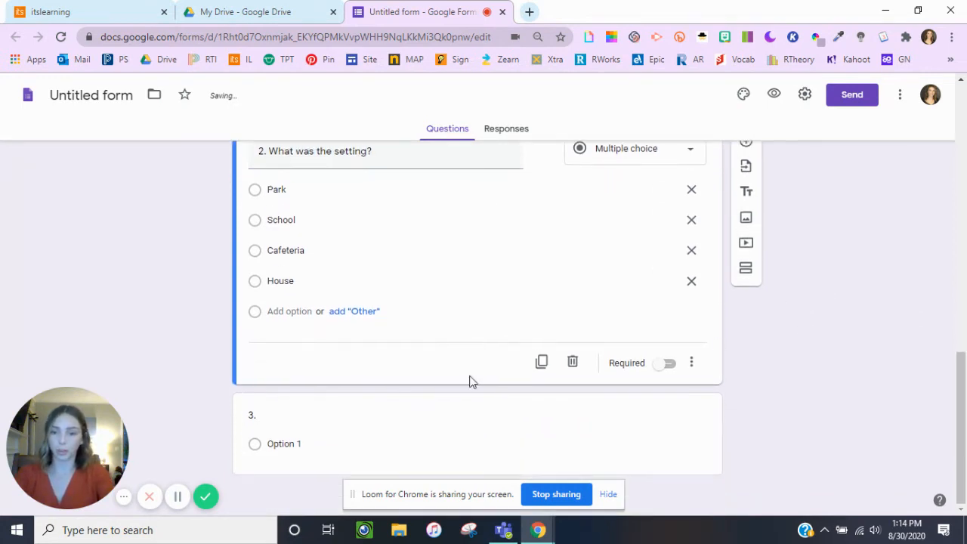
{"action": "left_click", "coordinate": [311, 422]}
{"action": "left_click", "coordinate": [297, 333]}
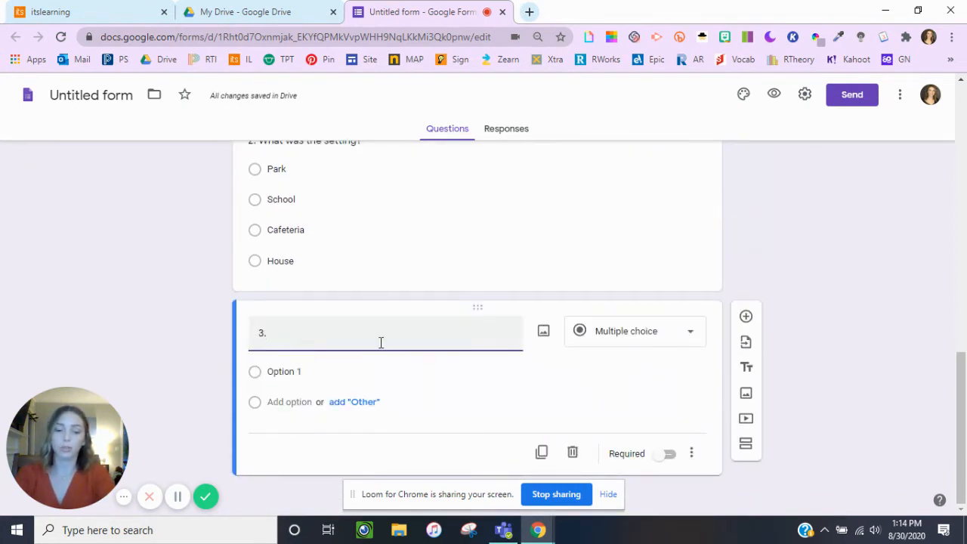
{"action": "type", "text": "What was"}
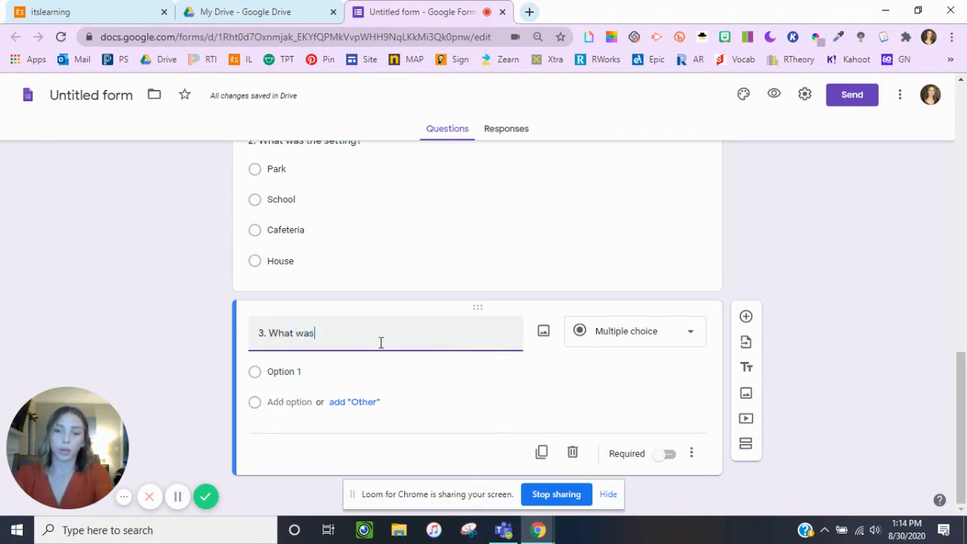
{"action": "type", "text": " the prob"}
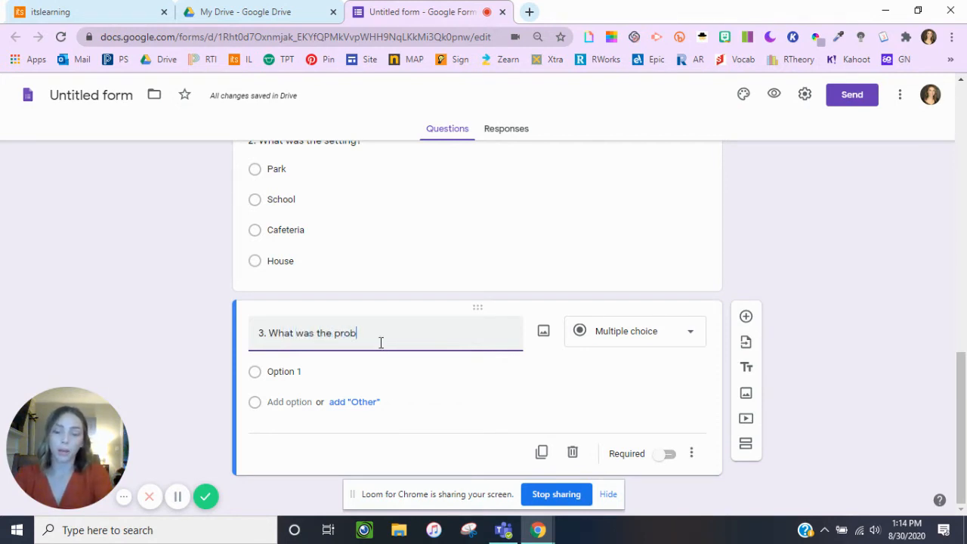
{"action": "type", "text": "lem?"}
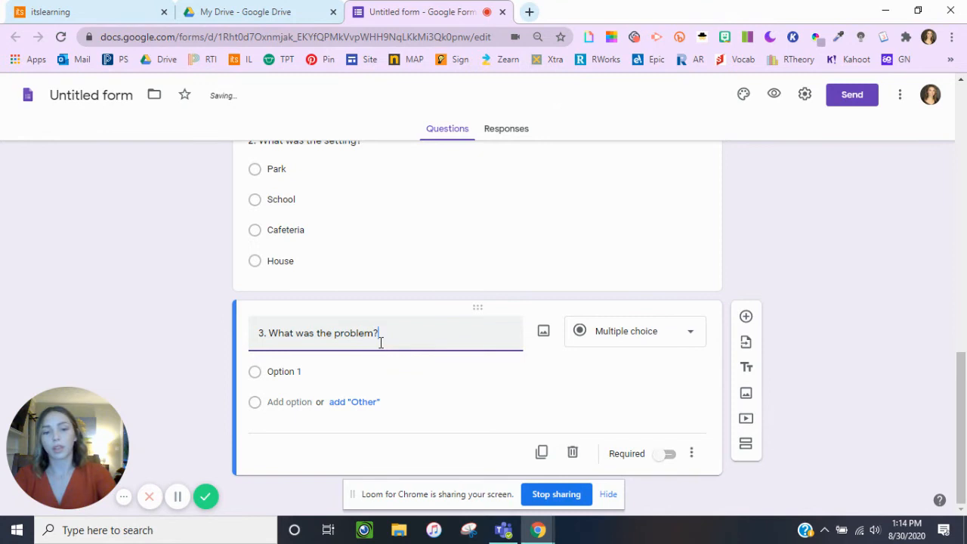
Enter "didn't know what to do" as the first answer option of the problem question.
{"action": "left_click", "coordinate": [302, 372]}
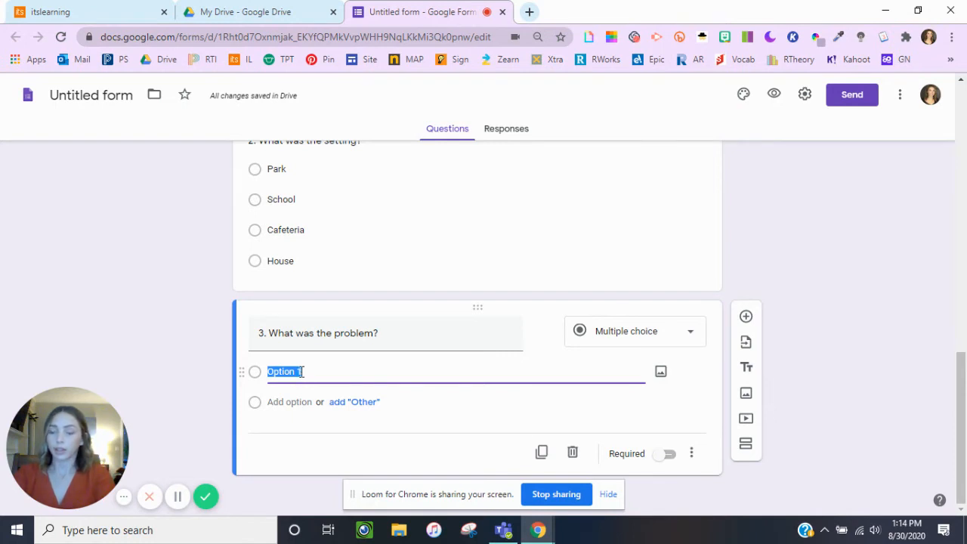
{"action": "type", "text": "did"}
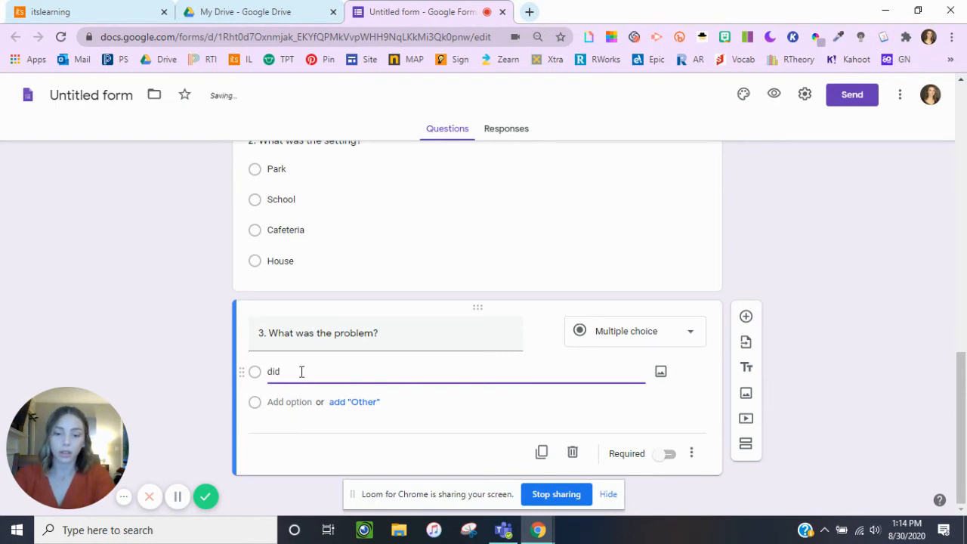
{"action": "type", "text": "n't know what"}
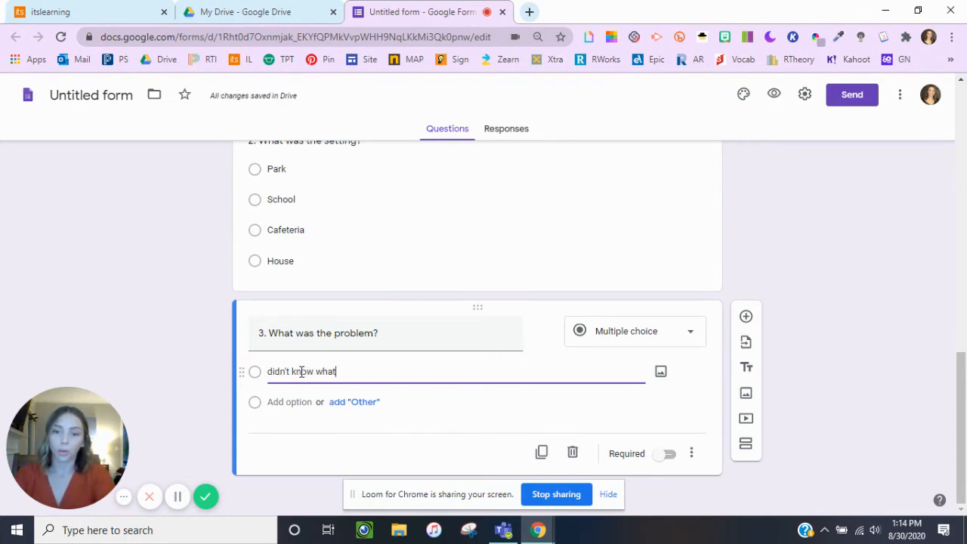
{"action": "type", "text": " to do"}
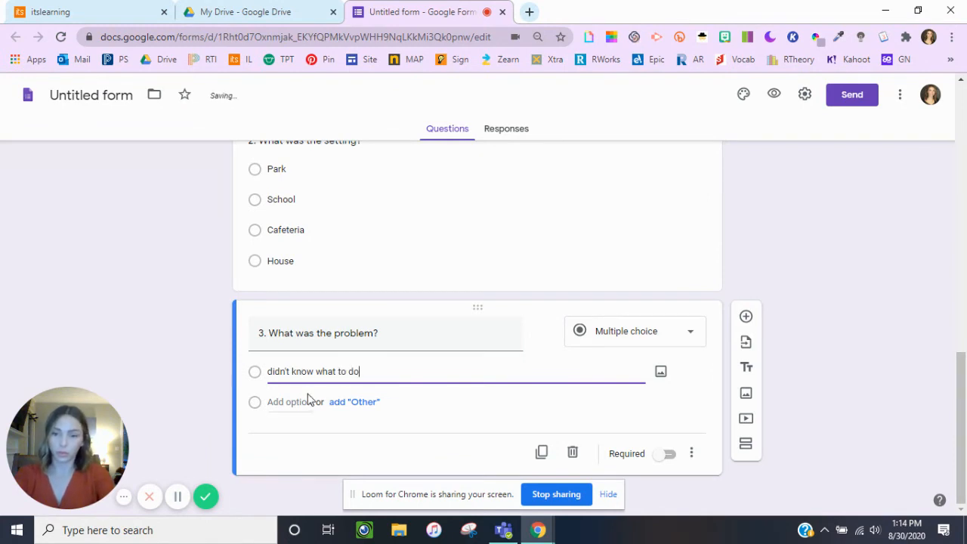
Add "has stage fright" as the second answer option of the problem question.
{"action": "left_click", "coordinate": [300, 405]}
{"action": "type", "text": "was"}
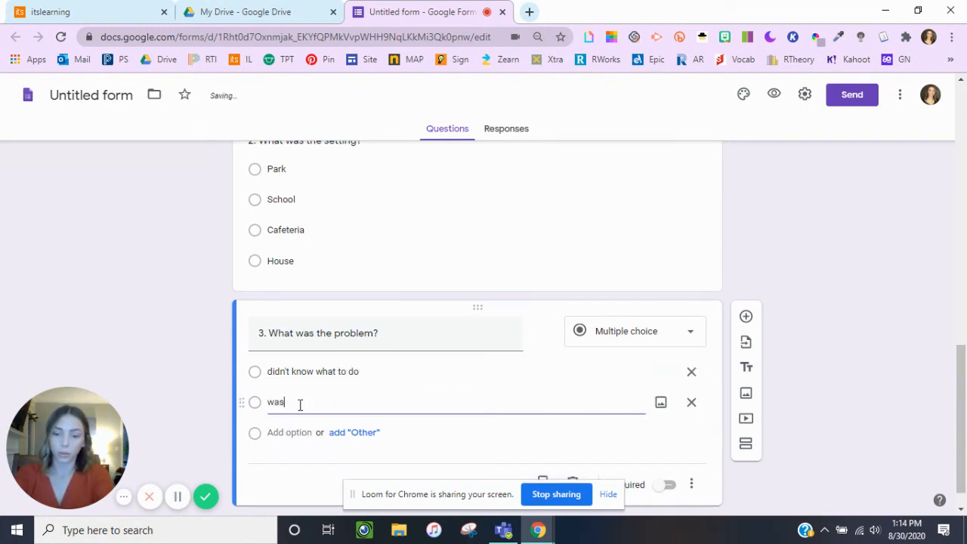
{"action": "key", "text": "BackSpace"}
{"action": "key", "text": "BackSpace"}
{"action": "key", "text": "BackSpace"}
{"action": "type", "text": "has spid"}
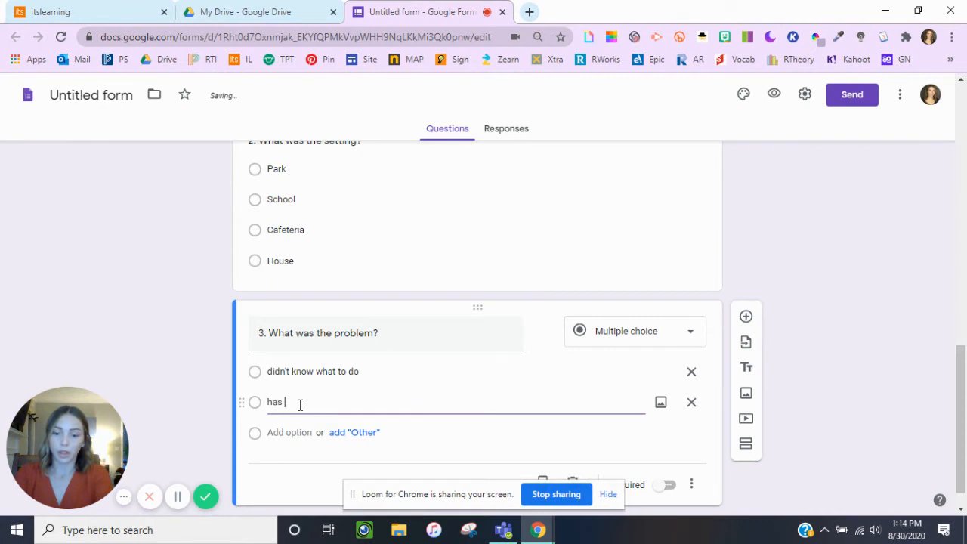
{"action": "key", "text": "BackSpace"}
{"action": "key", "text": "BackSpace"}
{"action": "key", "text": "BackSpace"}
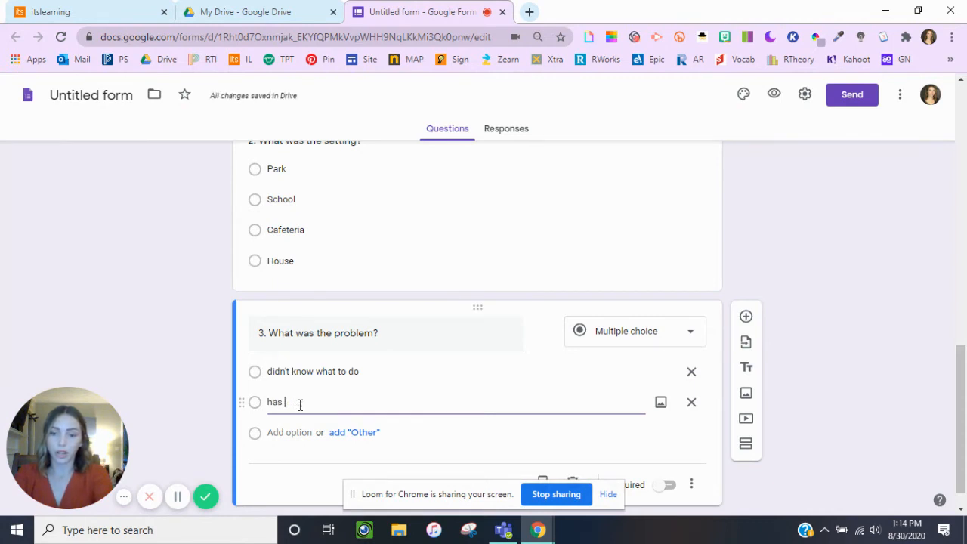
{"action": "type", "text": "stage fright"}
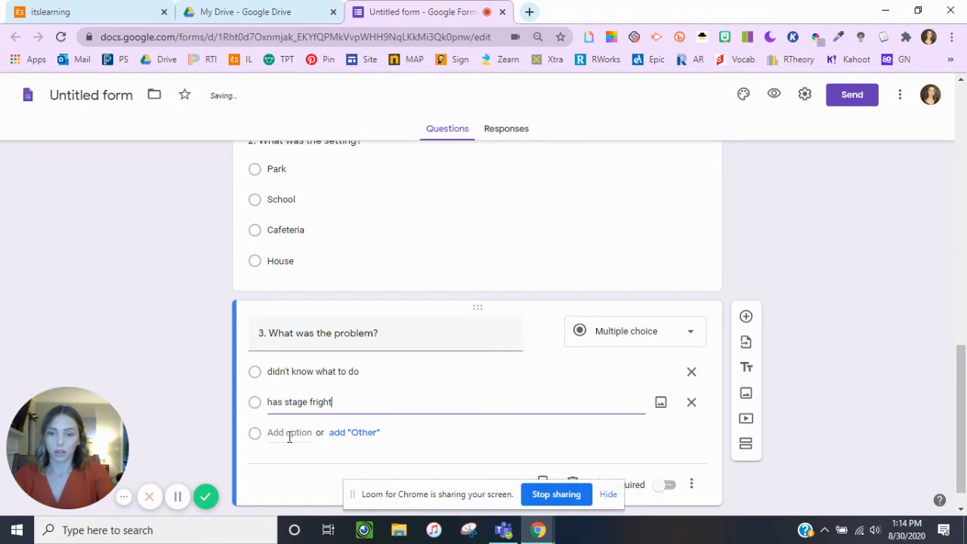
Add "couldn't find her sneaker" as the third answer option of the problem question.
{"action": "left_click", "coordinate": [290, 433]}
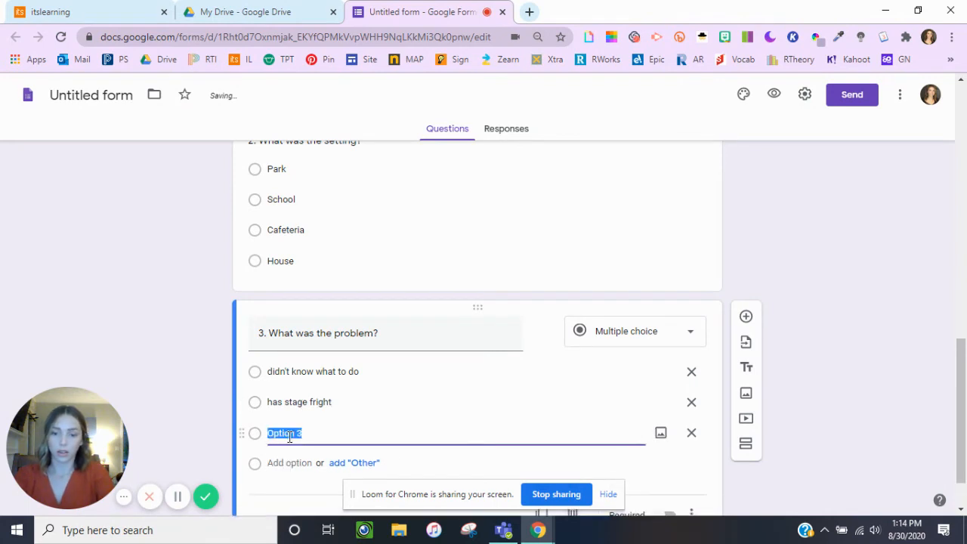
{"action": "type", "text": "couldn't"}
{"action": "key", "text": "BackSpace"}
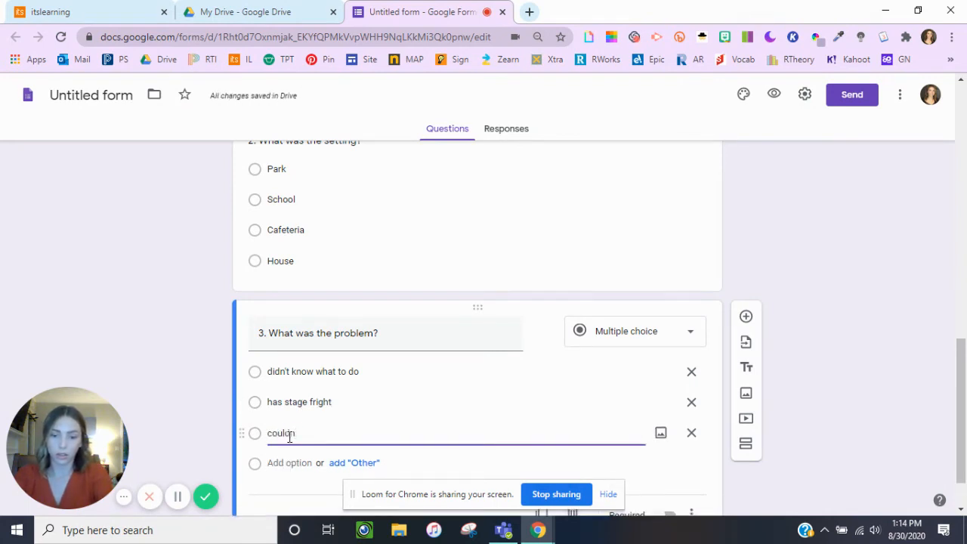
{"action": "type", "text": "'t find her"}
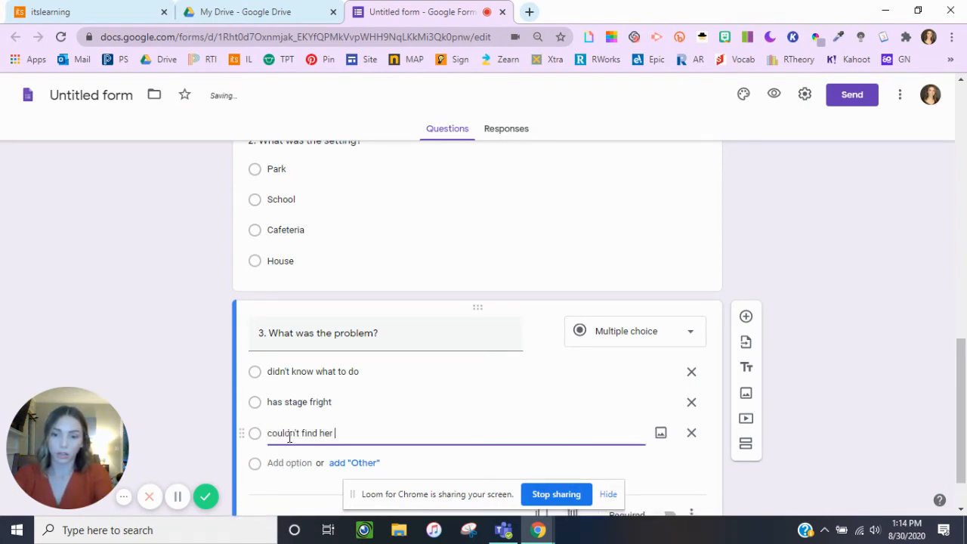
{"action": "type", "text": " sneaker"}
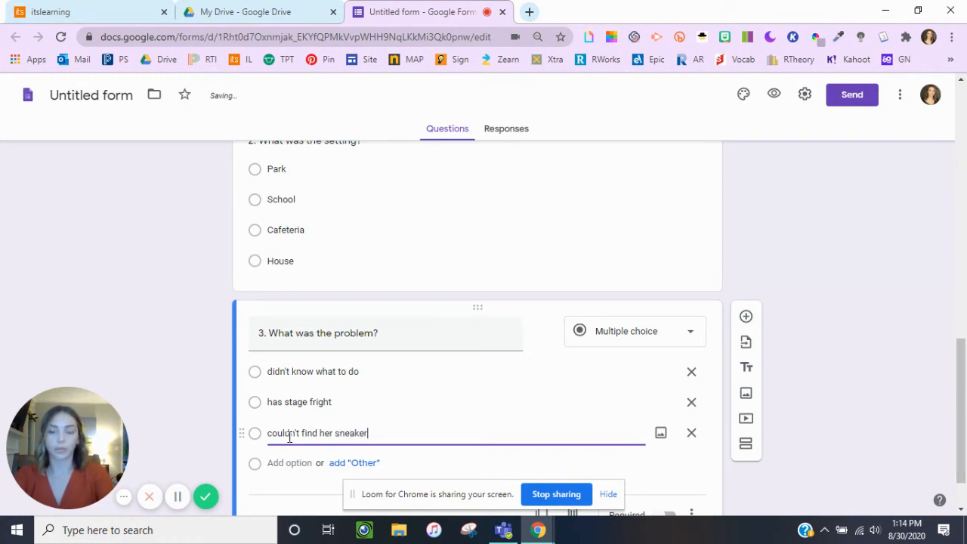
{"action": "left_click", "coordinate": [287, 463]}
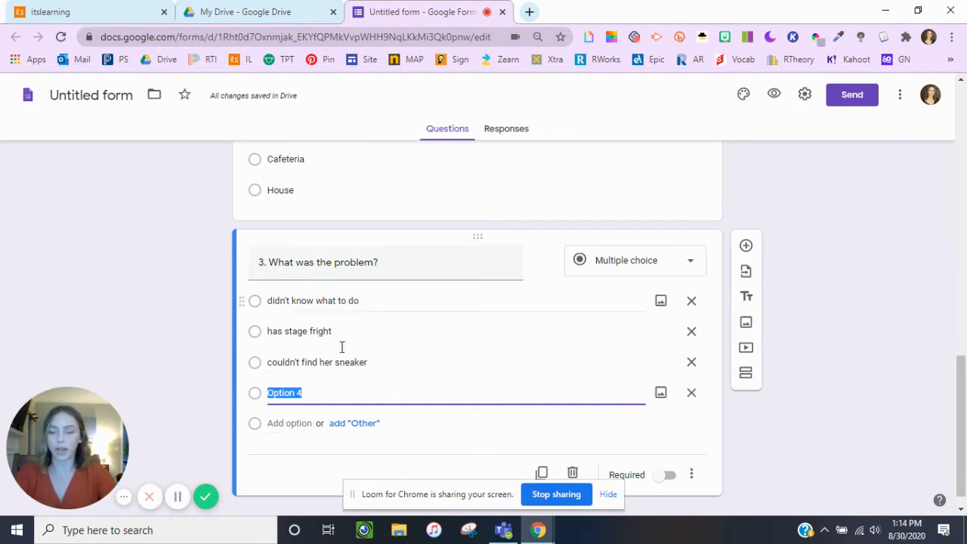
{"action": "left_click", "coordinate": [878, 331]}
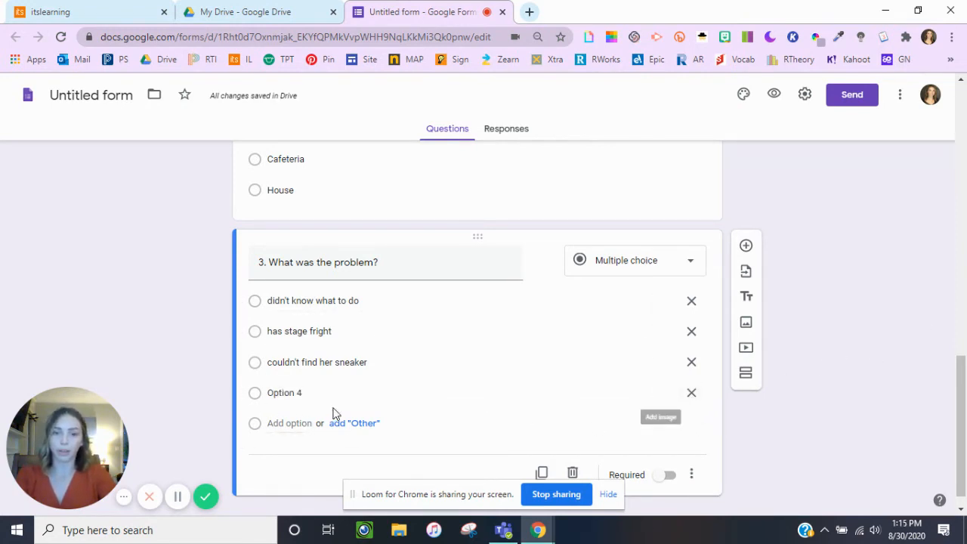
{"action": "left_click", "coordinate": [692, 393]}
{"action": "left_click", "coordinate": [921, 349]}
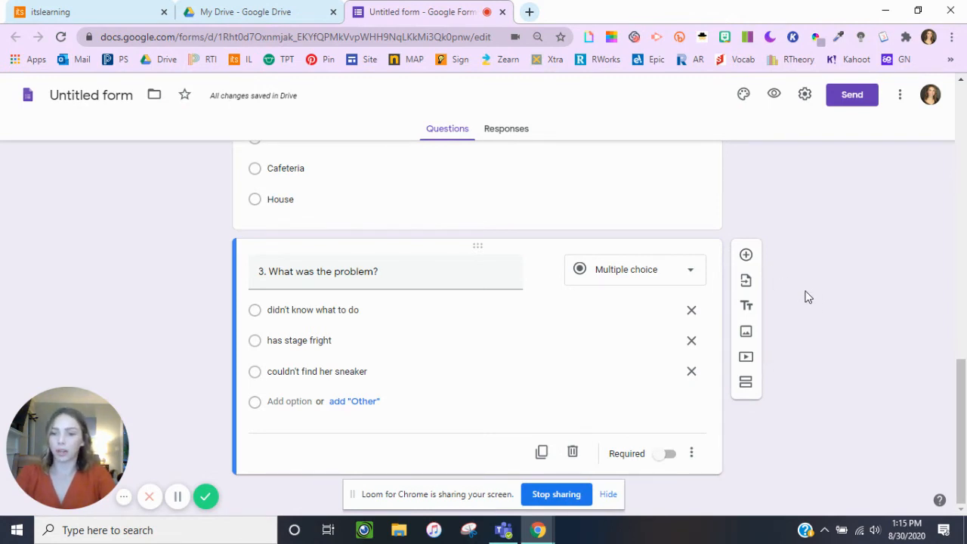
{"action": "scroll", "coordinate": [805, 297], "scroll_direction": "up", "scroll_amount": 8}
{"action": "scroll", "coordinate": [805, 298], "scroll_direction": "down", "scroll_amount": 8}
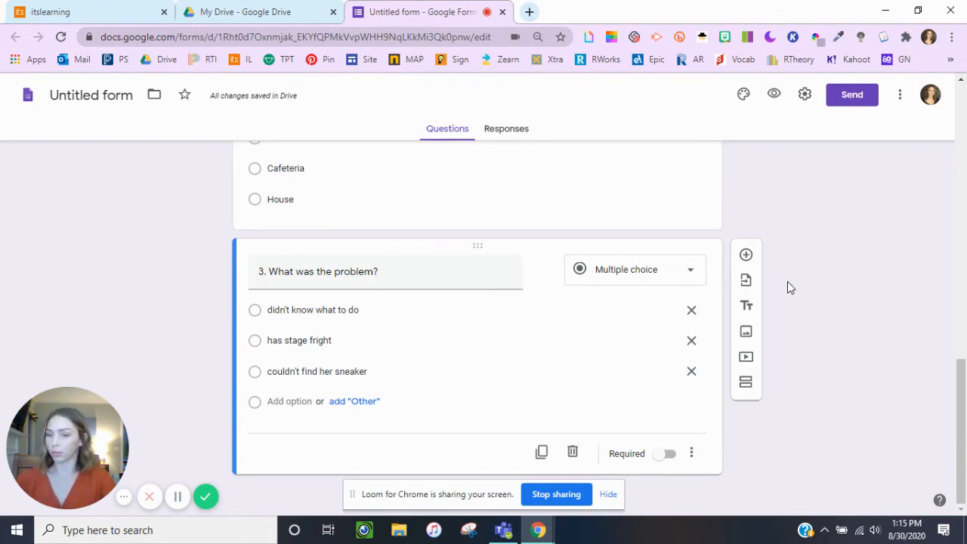
Insert the open-book image with pages folded into a heart, from the Work and School themes, as the form's header.
{"action": "scroll", "coordinate": [788, 287], "scroll_direction": "up", "scroll_amount": 15}
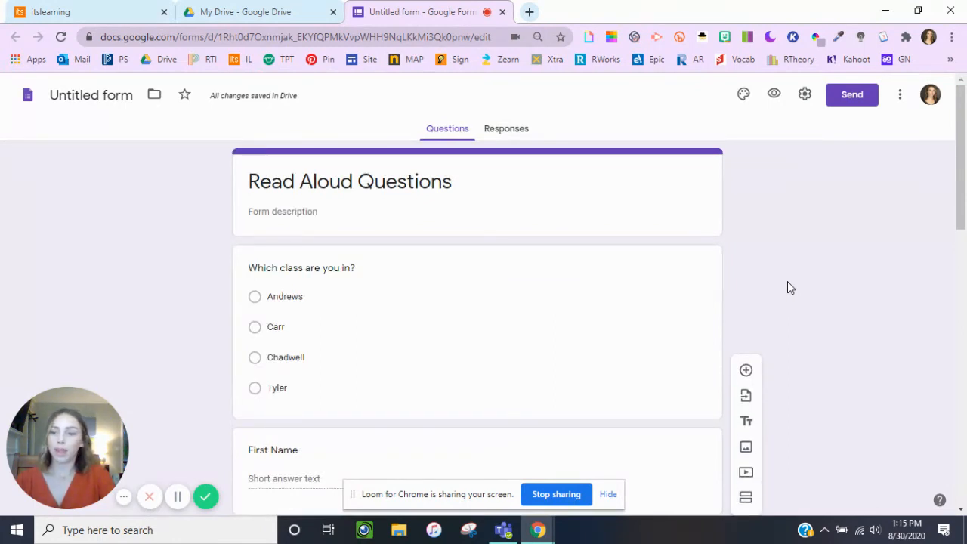
{"action": "left_click", "coordinate": [744, 95]}
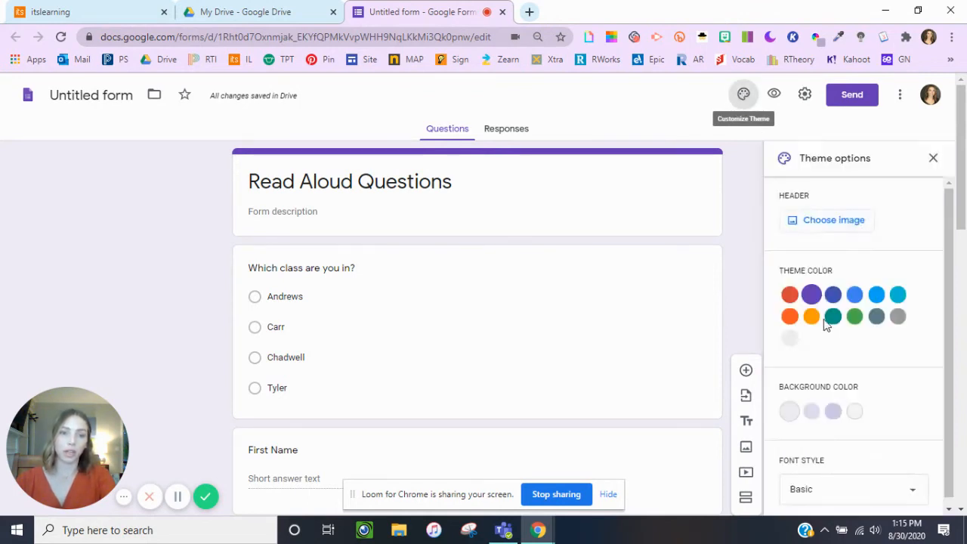
{"action": "left_click", "coordinate": [854, 226]}
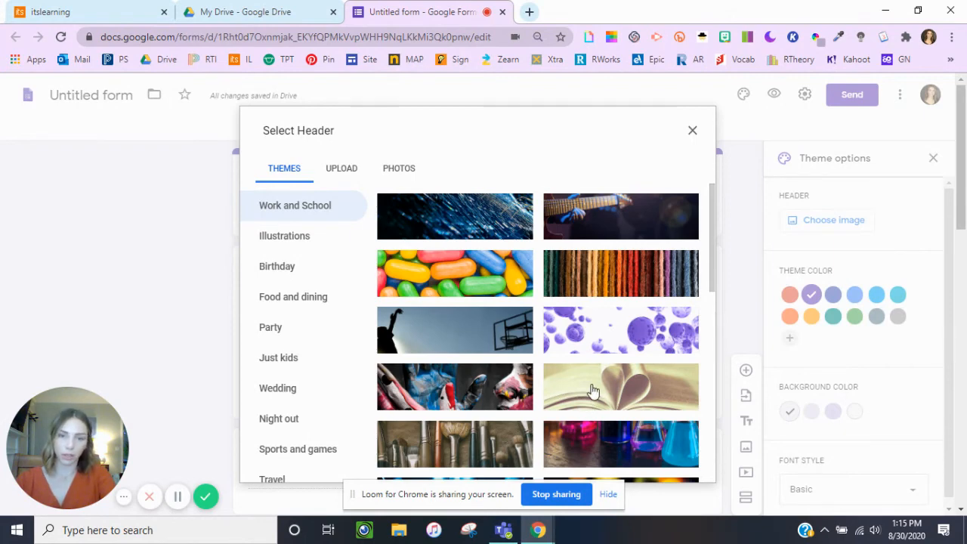
{"action": "scroll", "coordinate": [488, 226], "scroll_direction": "down", "scroll_amount": 6}
{"action": "scroll", "coordinate": [489, 227], "scroll_direction": "down", "scroll_amount": 10}
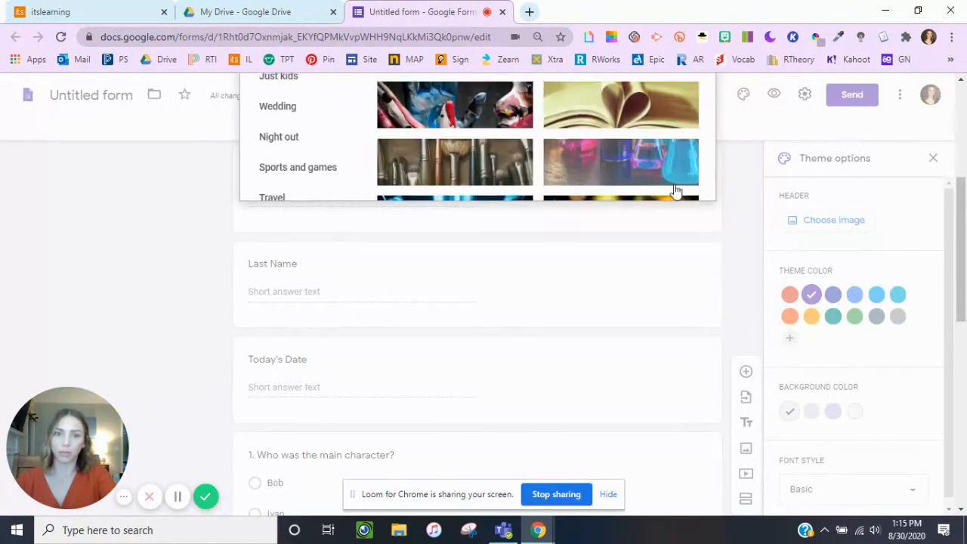
{"action": "left_click", "coordinate": [288, 238]}
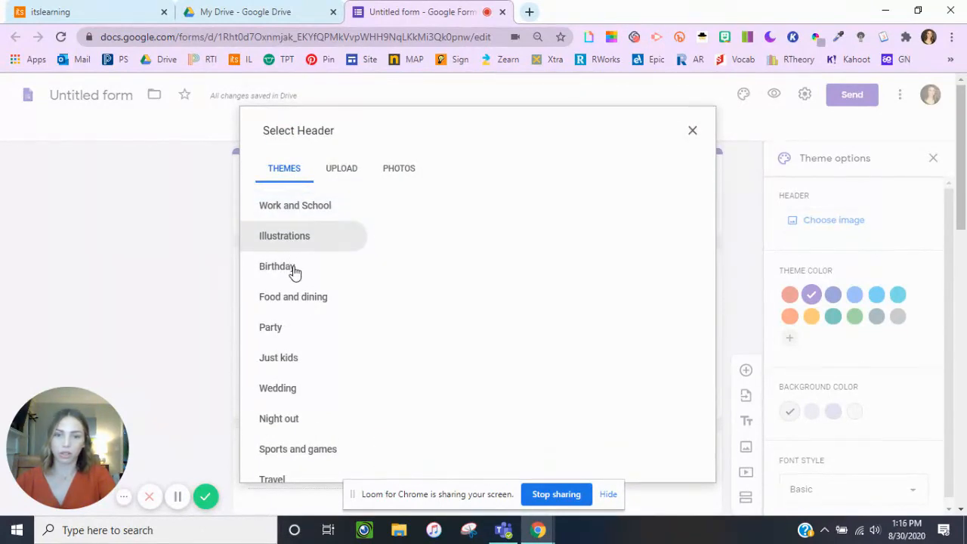
{"action": "left_click", "coordinate": [293, 271]}
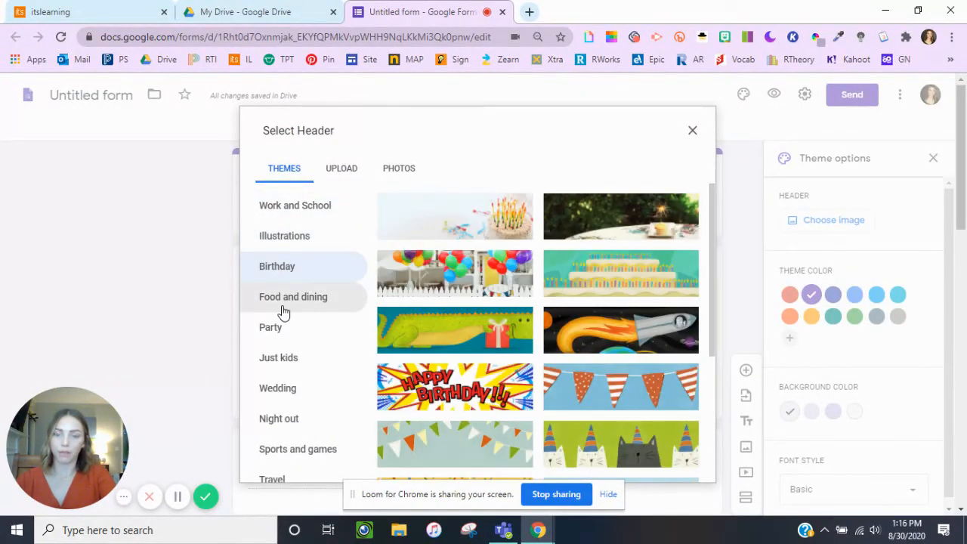
{"action": "left_click", "coordinate": [284, 310]}
{"action": "left_click", "coordinate": [302, 214]}
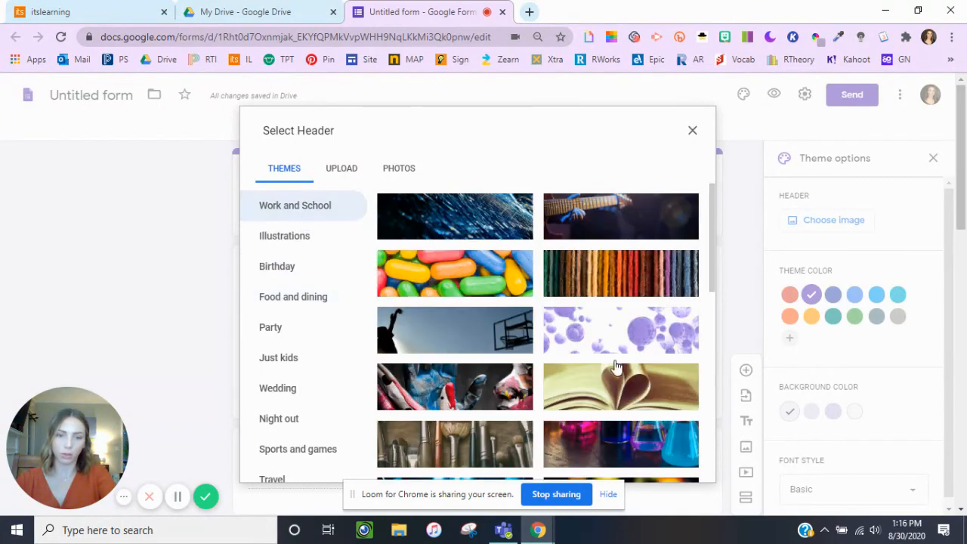
{"action": "left_click", "coordinate": [621, 405]}
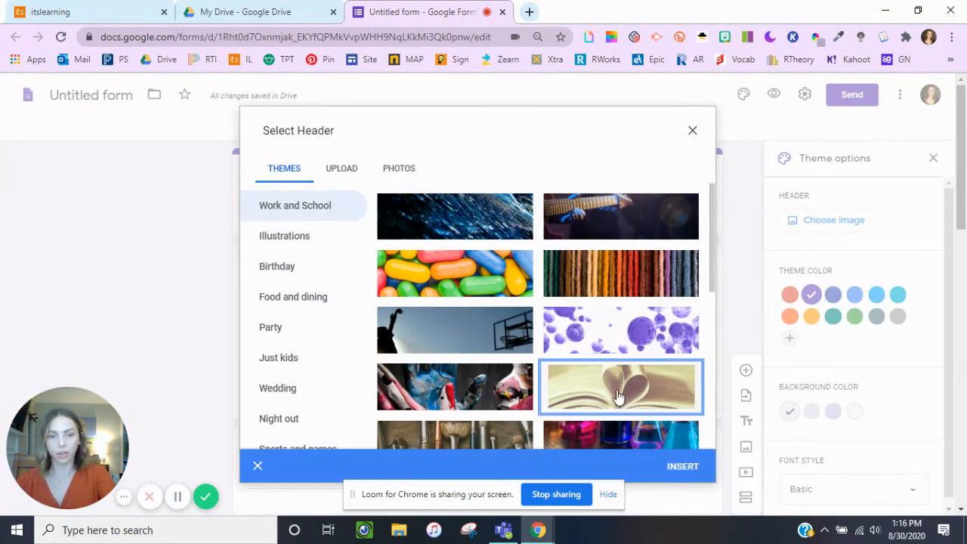
{"action": "left_click", "coordinate": [685, 467]}
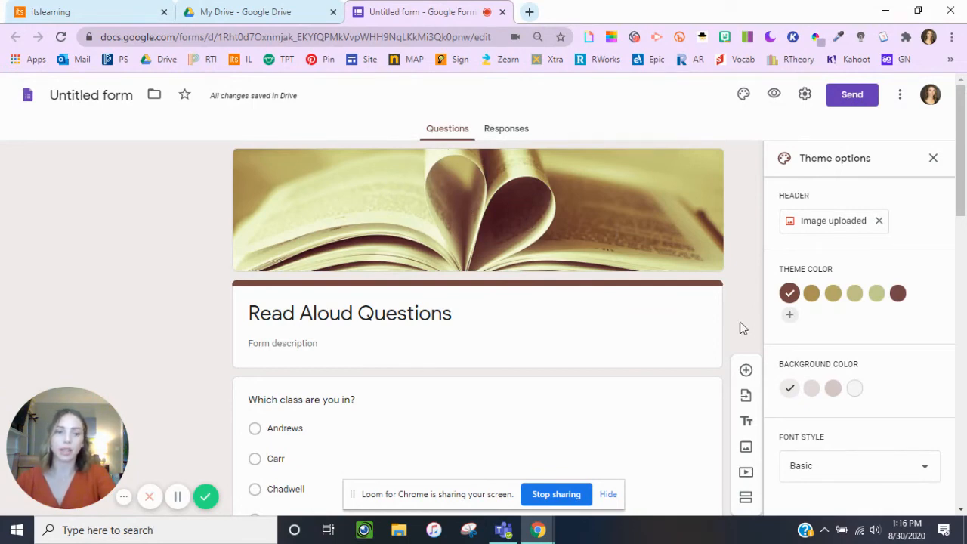
Add the custom green #00ff99 as the form's theme color.
{"action": "left_click", "coordinate": [816, 300]}
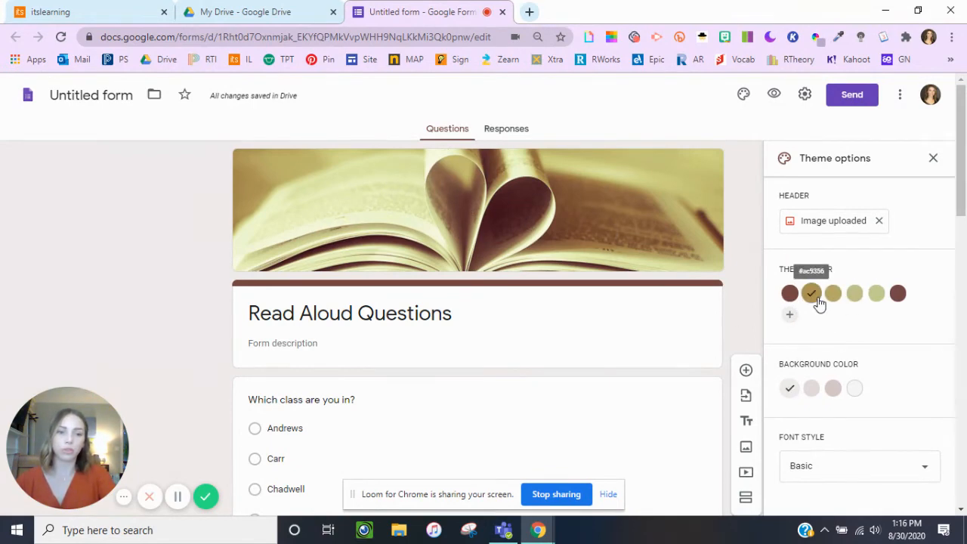
{"action": "left_click", "coordinate": [898, 295]}
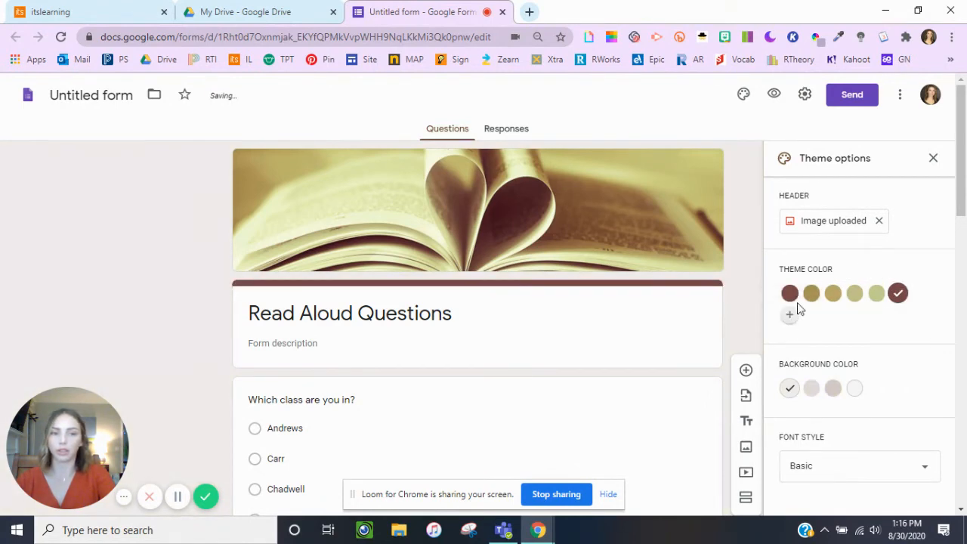
{"action": "left_click", "coordinate": [791, 319]}
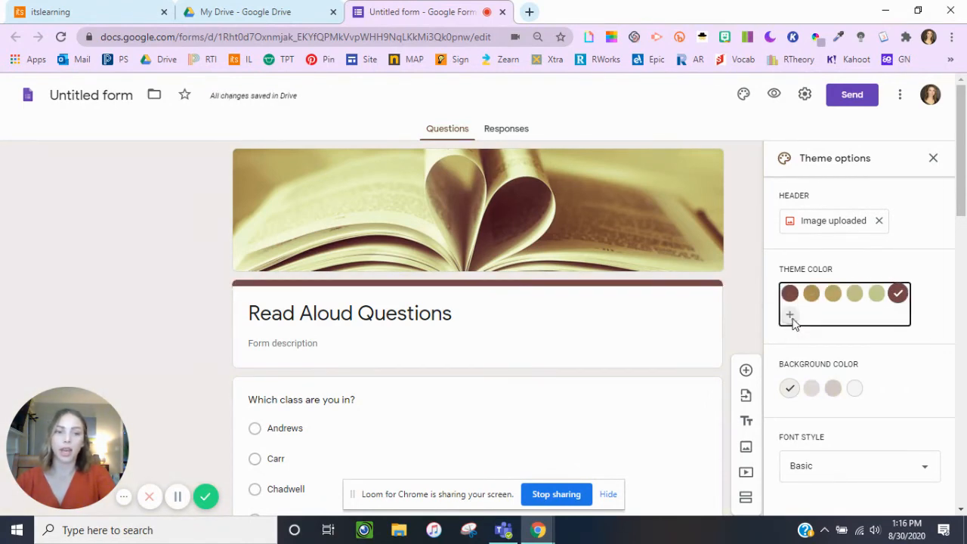
{"action": "left_click_drag", "start_coordinate": [798, 381], "coordinate": [849, 391]}
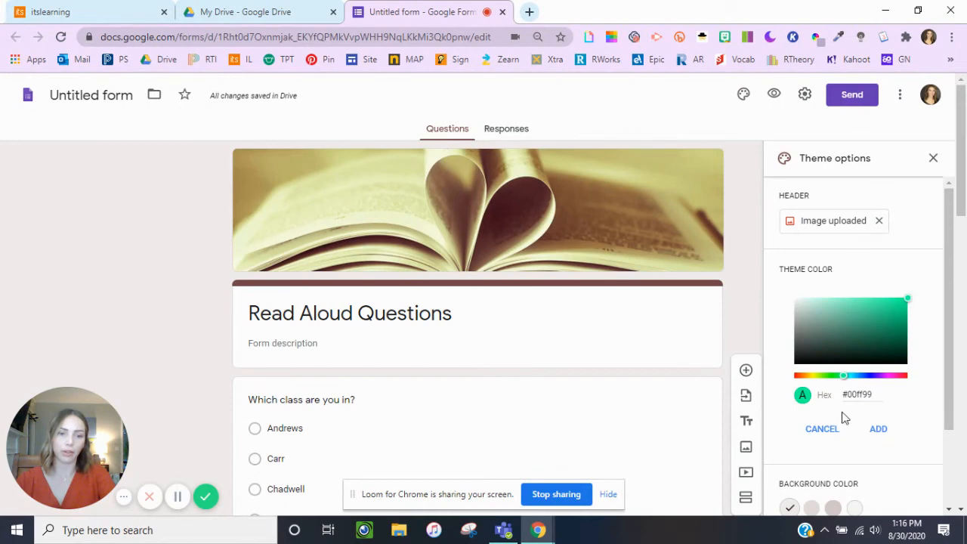
{"action": "left_click", "coordinate": [877, 430]}
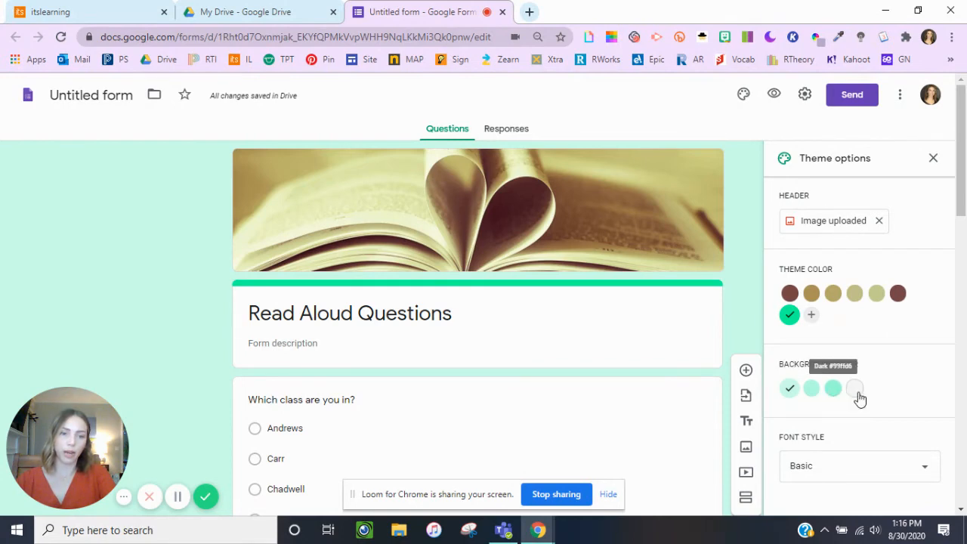
Try the green and neutral background shades and set the form's background color to the dark green #99ffd6.
{"action": "left_click", "coordinate": [835, 390]}
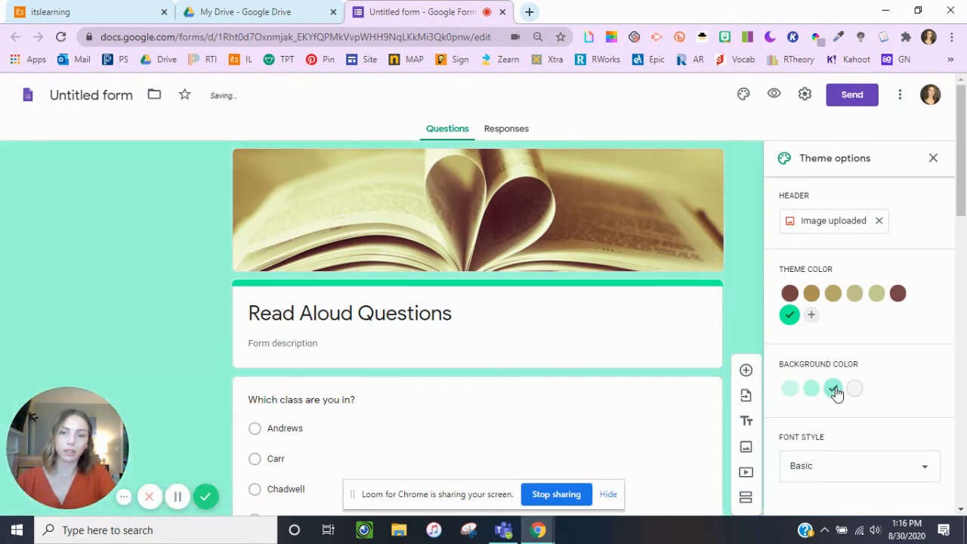
{"action": "left_click", "coordinate": [855, 390]}
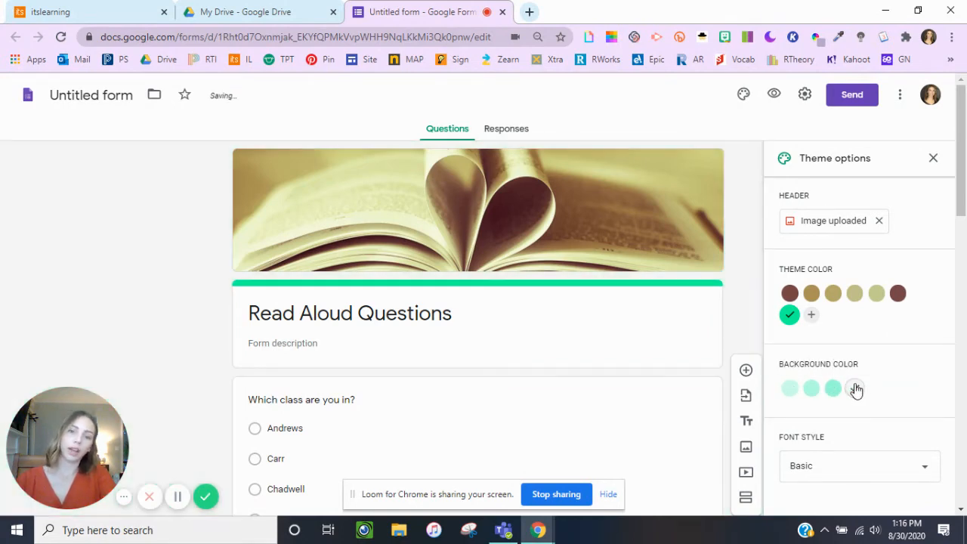
{"action": "left_click", "coordinate": [791, 391]}
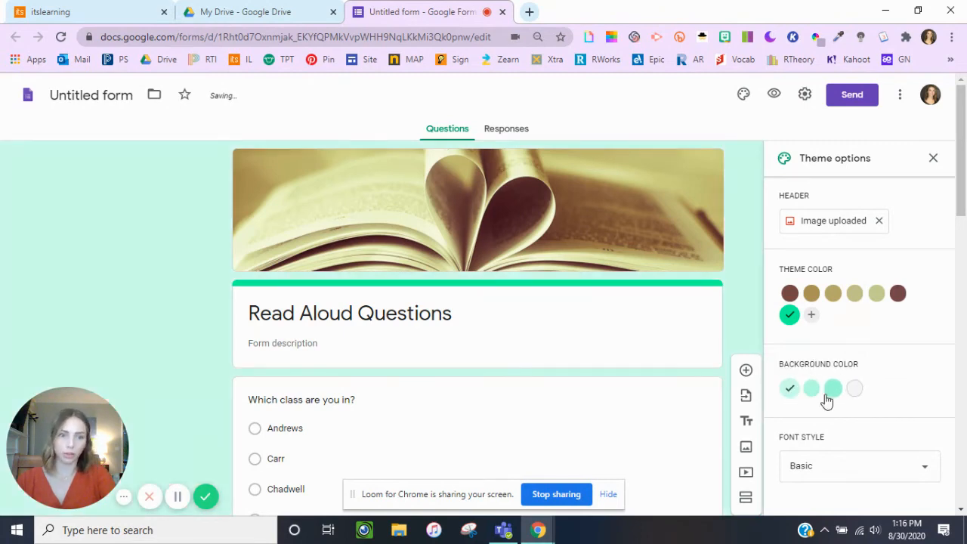
{"action": "left_click", "coordinate": [829, 393]}
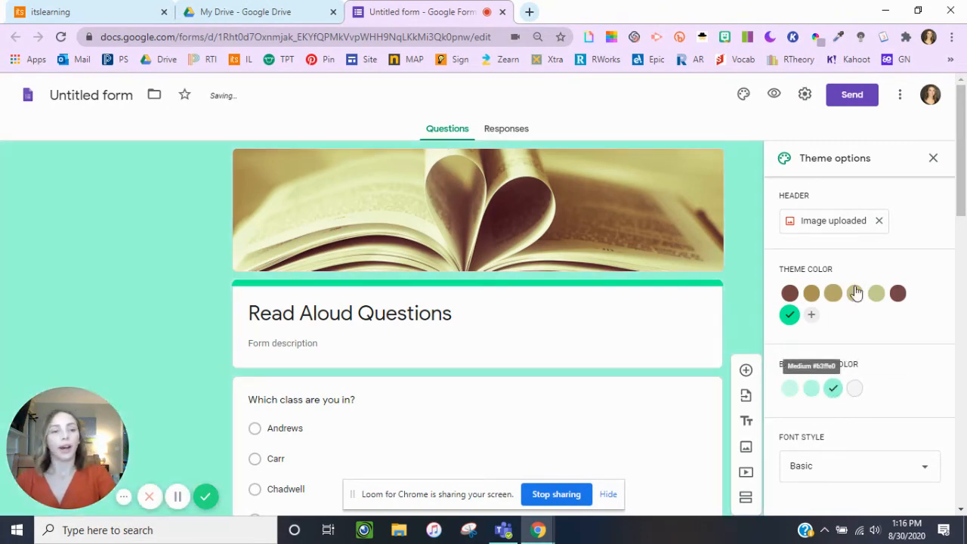
Set the form's font style to Playful.
{"action": "scroll", "coordinate": [914, 362], "scroll_direction": "down", "scroll_amount": 1}
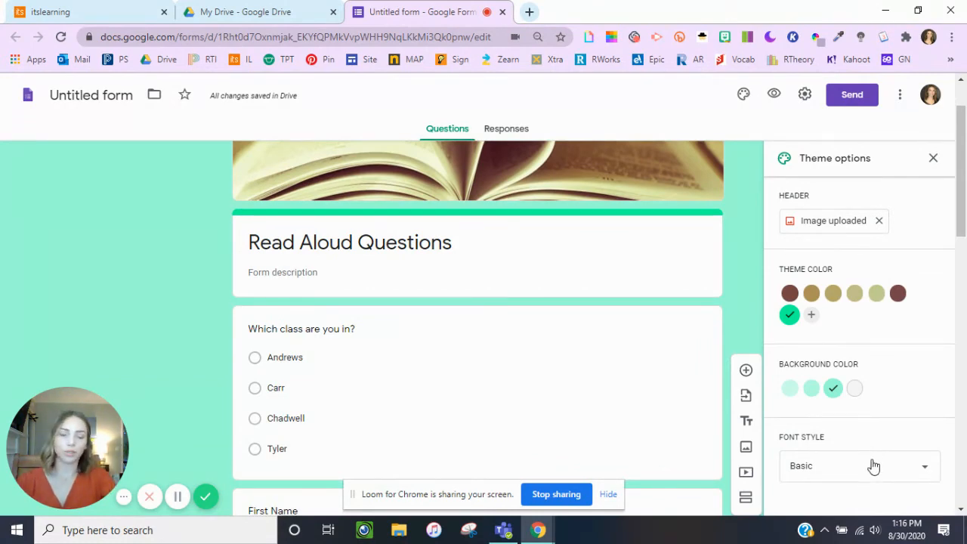
{"action": "left_click", "coordinate": [874, 466]}
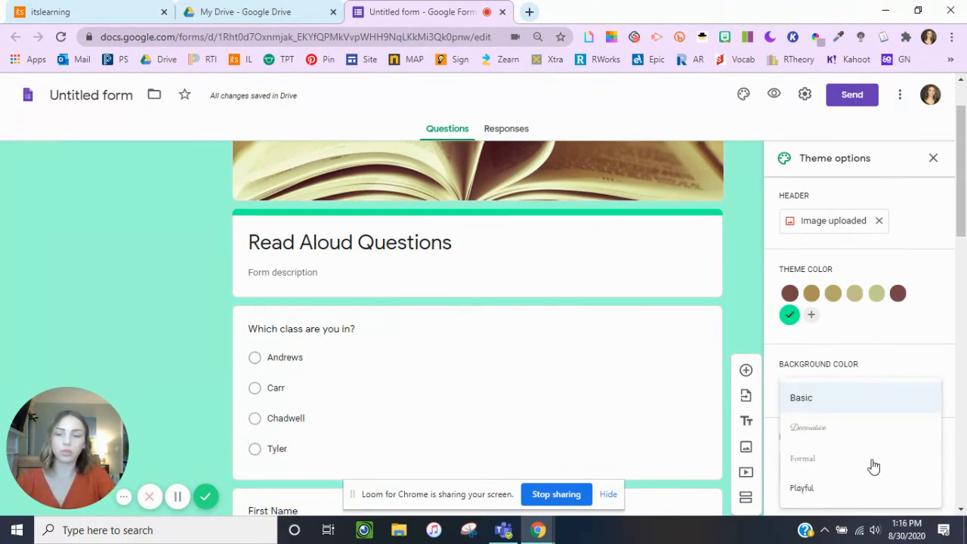
{"action": "left_click", "coordinate": [826, 399]}
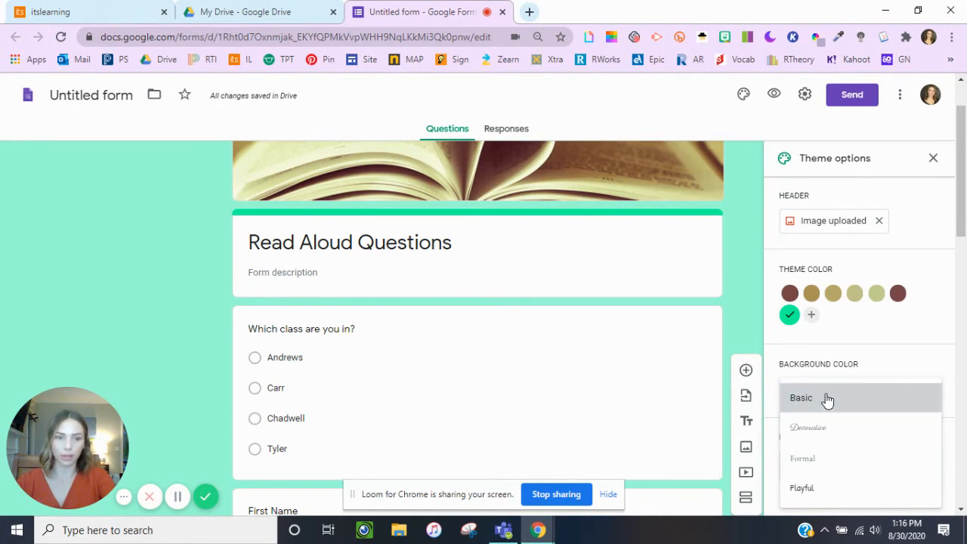
{"action": "left_click", "coordinate": [839, 476]}
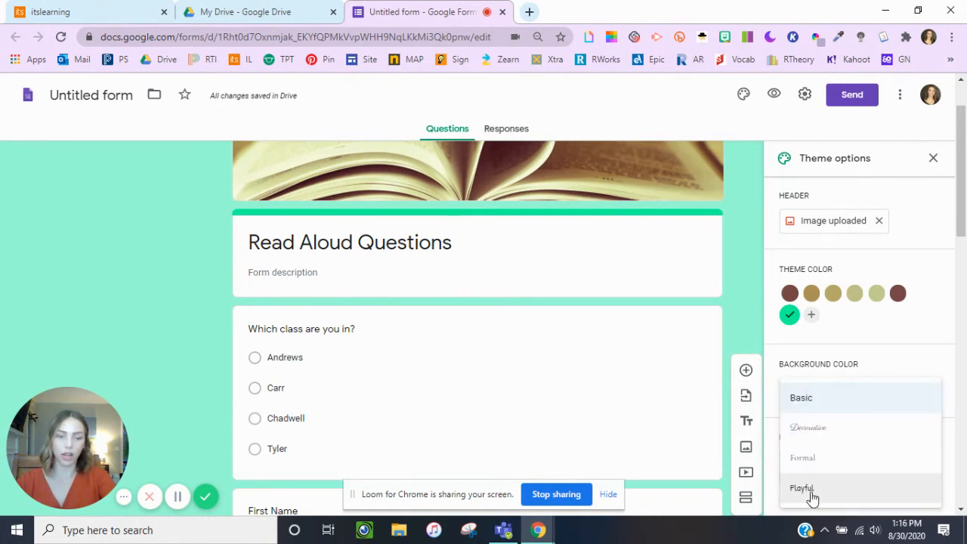
{"action": "left_click", "coordinate": [812, 498]}
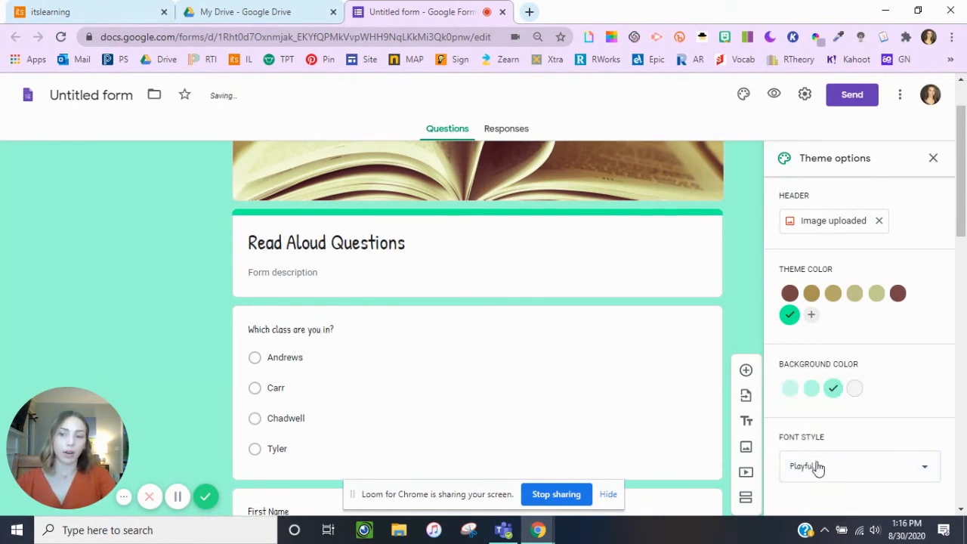
Try the Decorative and Formal font styles on the form.
{"action": "left_click", "coordinate": [810, 465]}
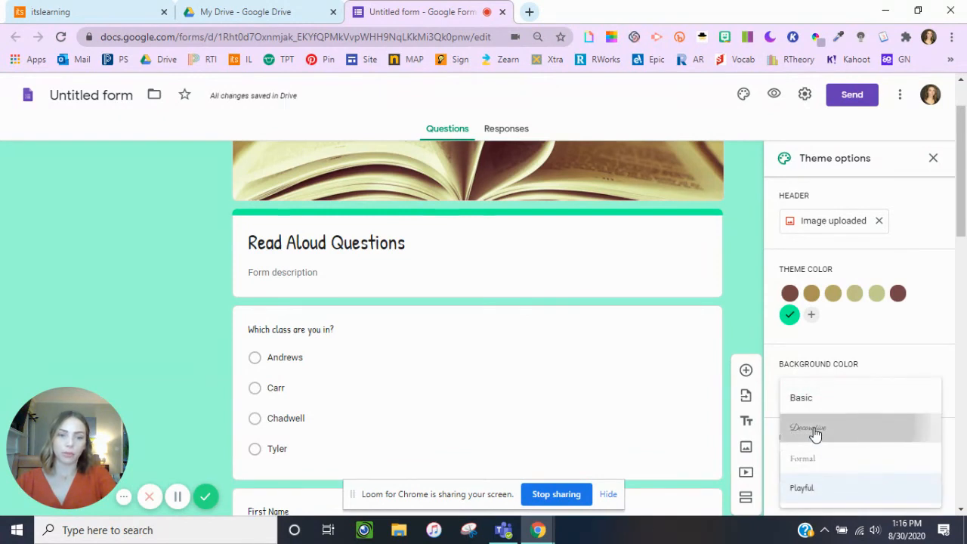
{"action": "left_click", "coordinate": [812, 429]}
{"action": "left_click", "coordinate": [827, 470]}
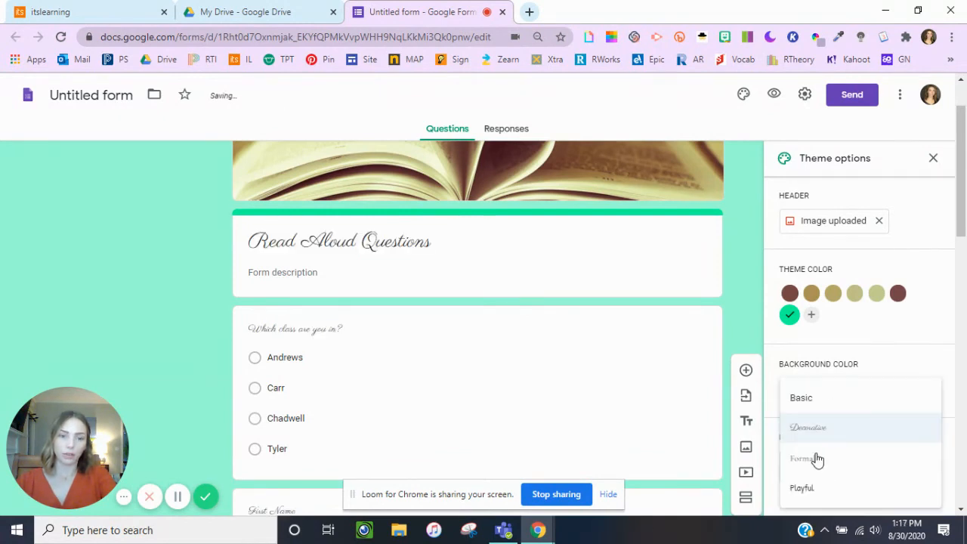
{"action": "left_click", "coordinate": [816, 459]}
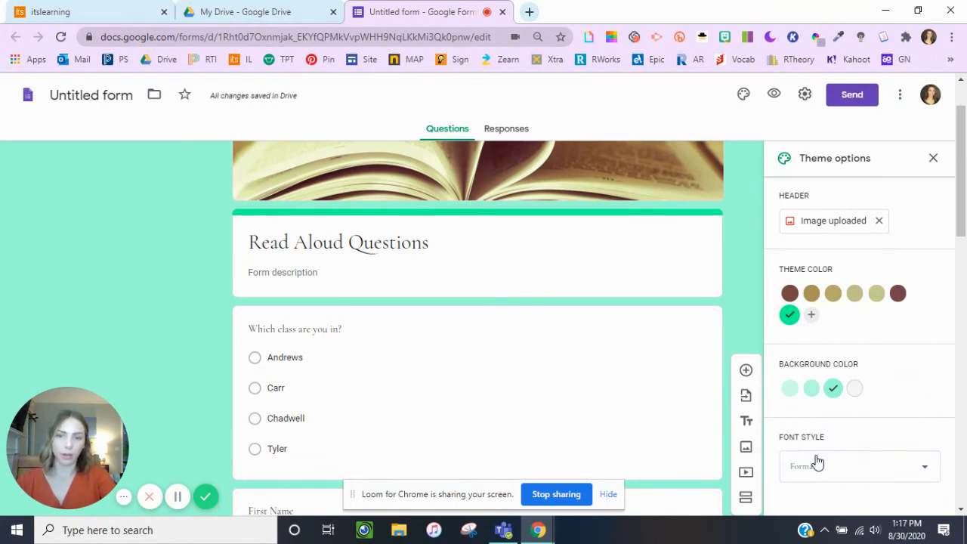
Set the form's font style to Decorative, check how the question titles look, and close the theme options.
{"action": "left_click", "coordinate": [821, 464]}
{"action": "left_click", "coordinate": [809, 438]}
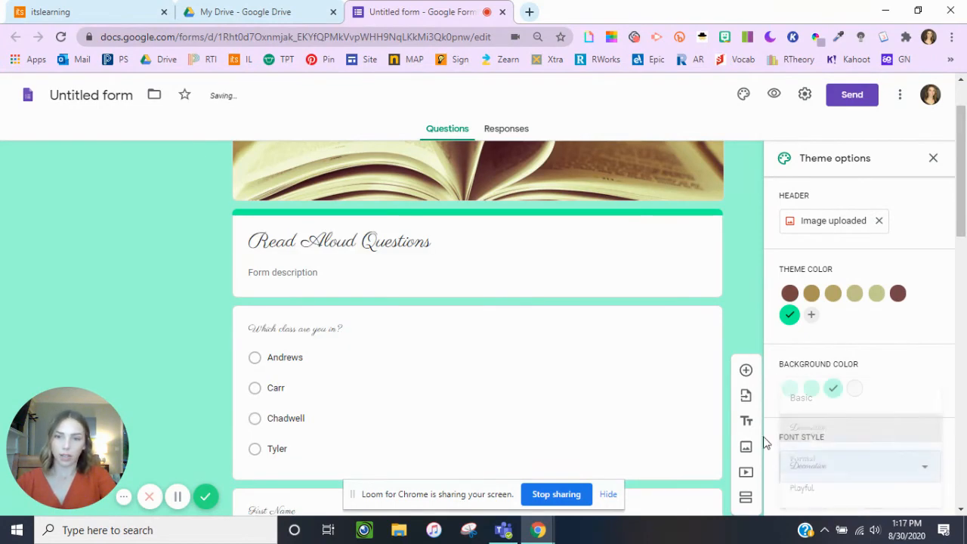
{"action": "scroll", "coordinate": [325, 330], "scroll_direction": "down", "scroll_amount": 2}
{"action": "scroll", "coordinate": [325, 333], "scroll_direction": "up", "scroll_amount": 3}
{"action": "scroll", "coordinate": [325, 335], "scroll_direction": "down", "scroll_amount": 3}
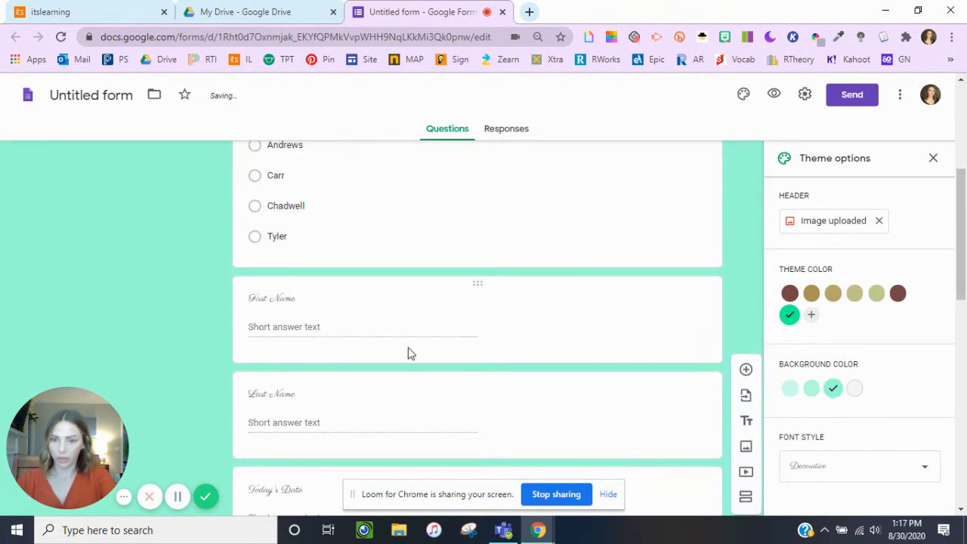
{"action": "scroll", "coordinate": [365, 406], "scroll_direction": "down", "scroll_amount": 2}
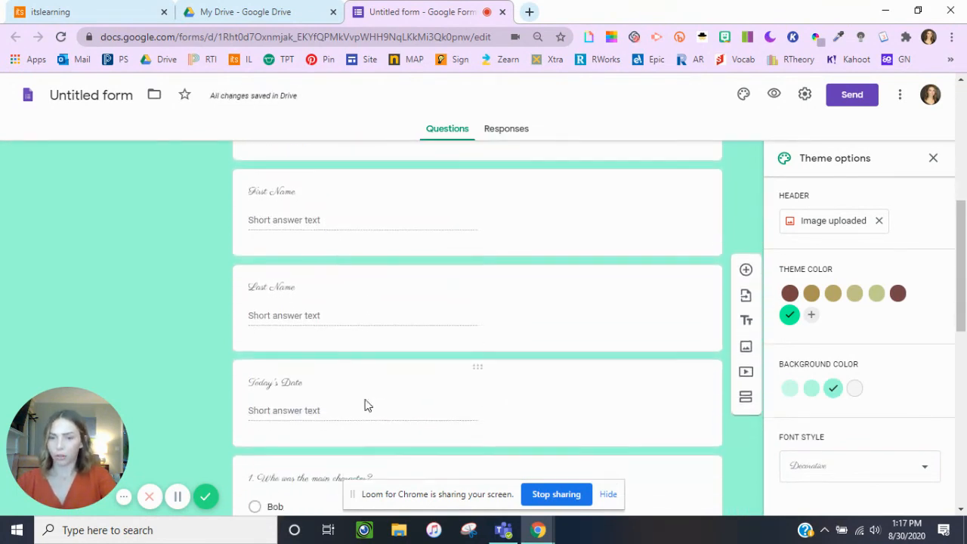
{"action": "scroll", "coordinate": [545, 354], "scroll_direction": "up", "scroll_amount": 6}
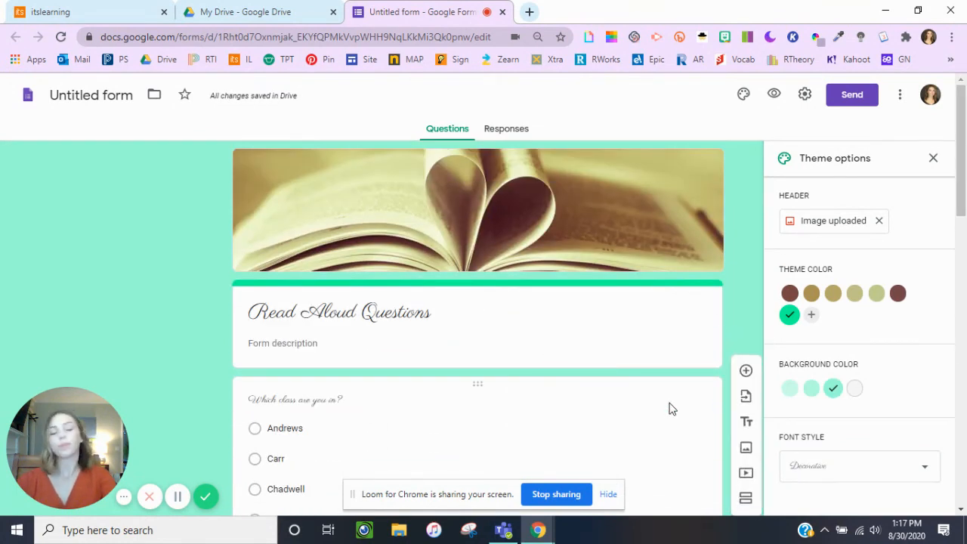
{"action": "left_click", "coordinate": [934, 159]}
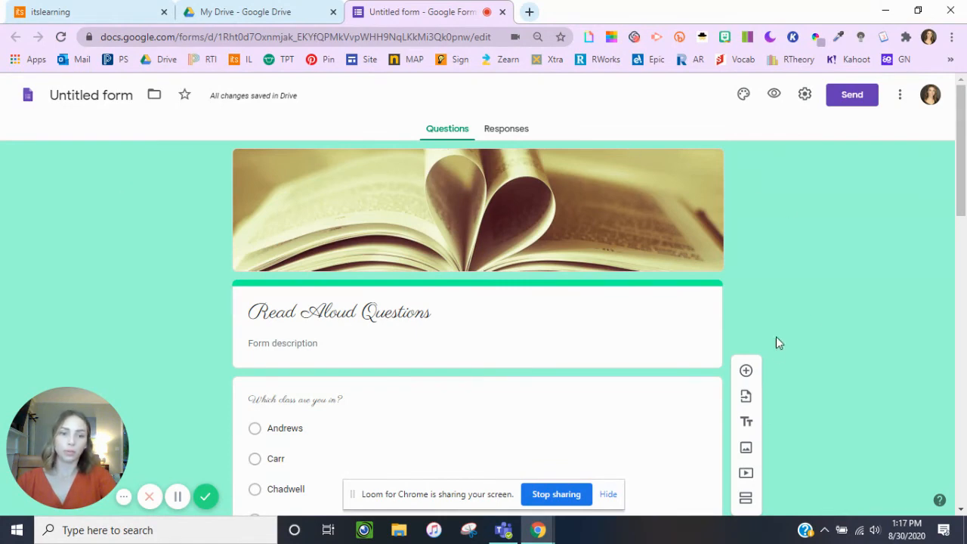
Reopen the theme options and set the form's font style to Basic.
{"action": "left_click", "coordinate": [743, 93]}
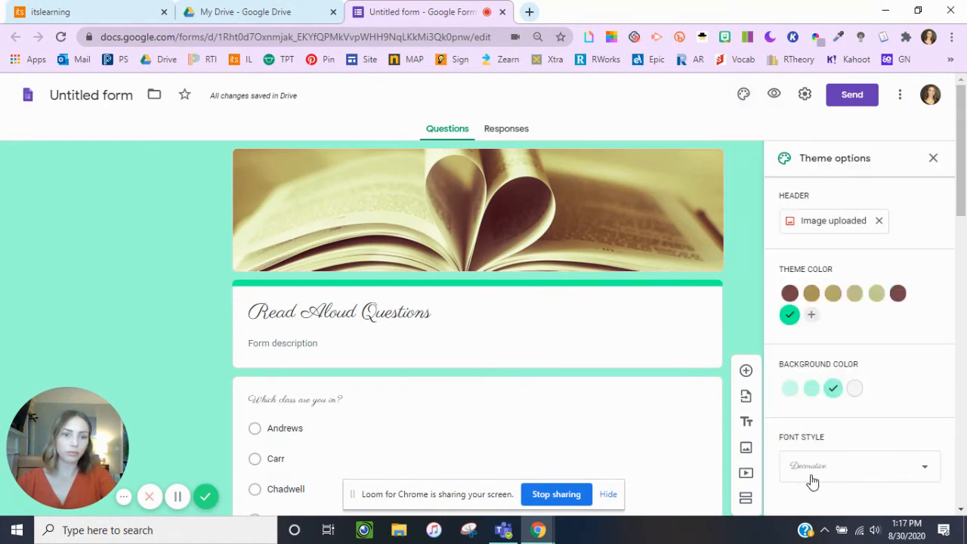
{"action": "left_click", "coordinate": [809, 468]}
{"action": "left_click", "coordinate": [802, 400]}
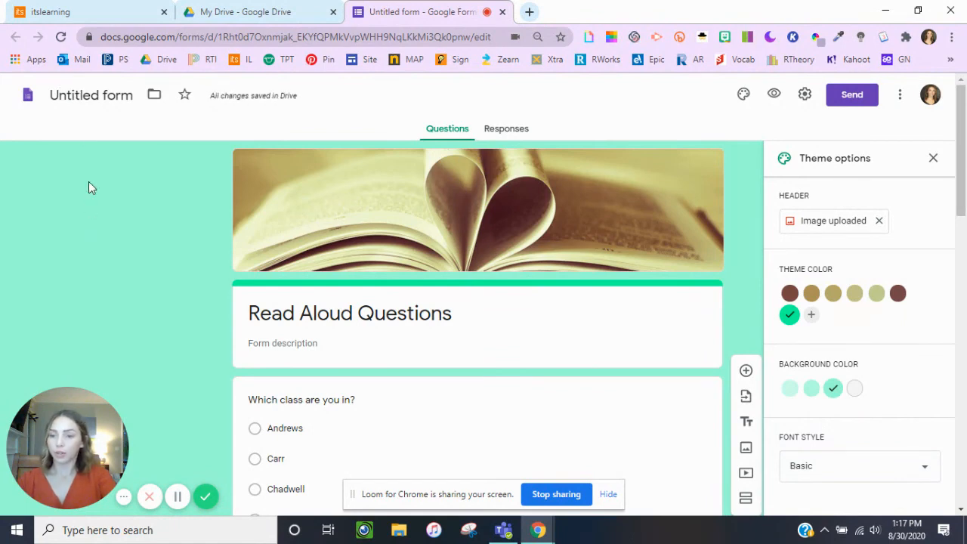
Name the untitled form file "Read Aloud Questions" to match the form's title.
{"action": "left_click", "coordinate": [96, 97]}
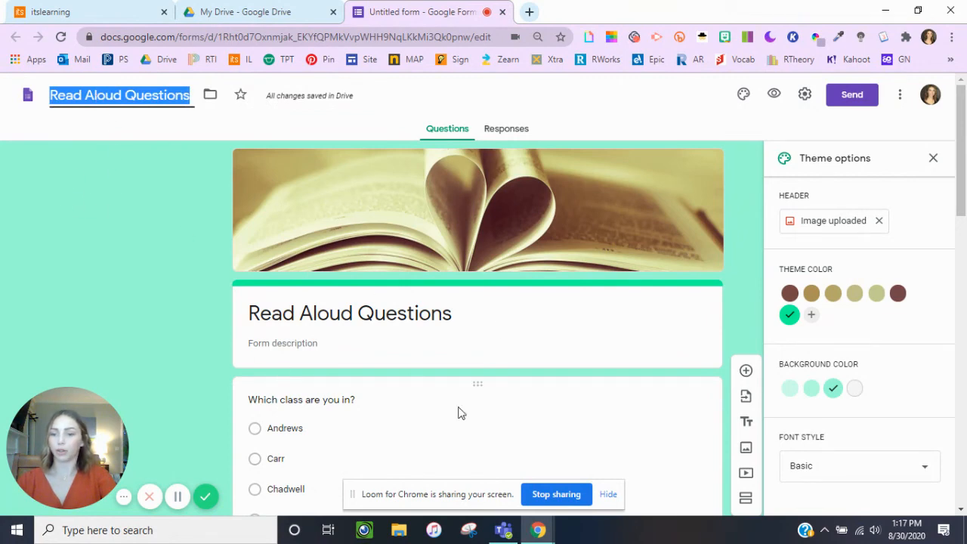
Close the theme options and create a new spreadsheet, Read Aloud Questions (Responses), as the destination for the form's responses.
{"action": "left_click", "coordinate": [934, 158]}
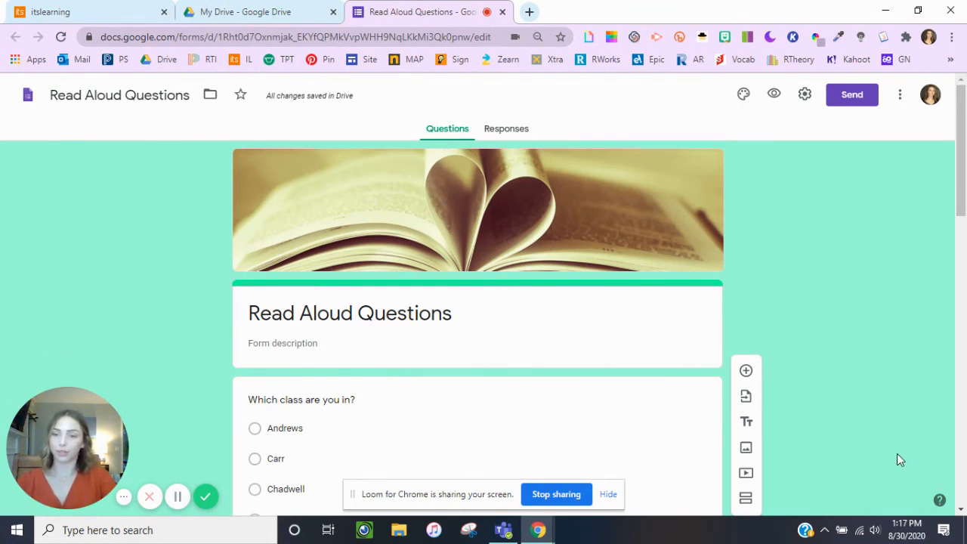
{"action": "left_click", "coordinate": [504, 131]}
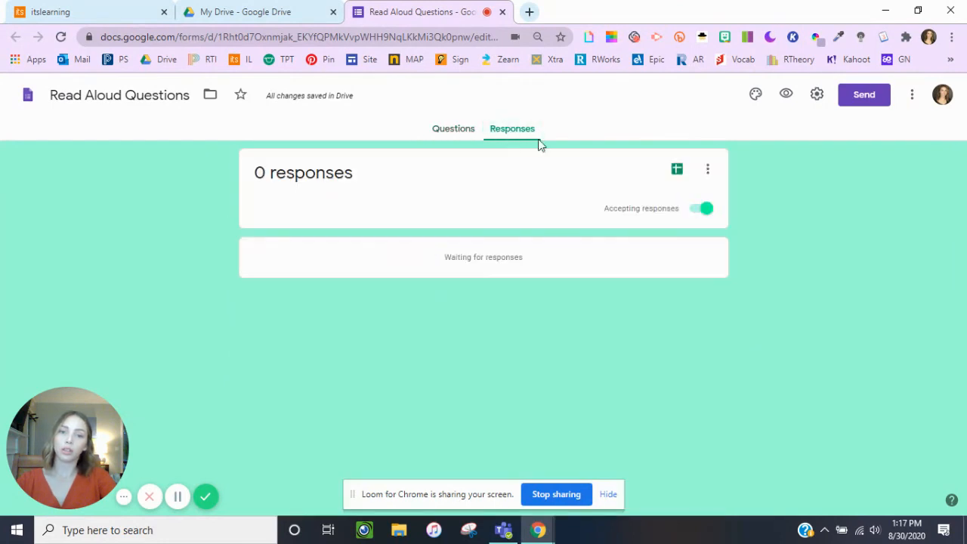
{"action": "left_click", "coordinate": [677, 171]}
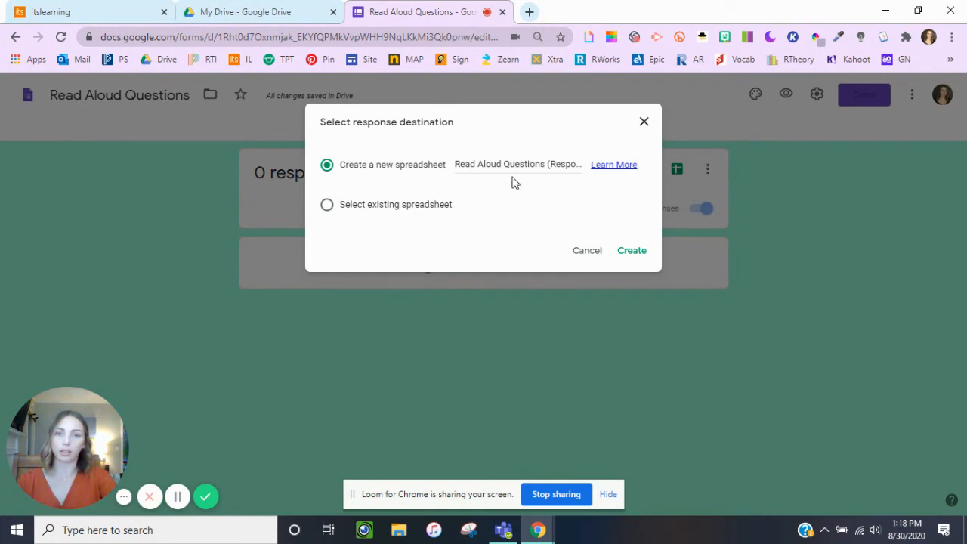
{"action": "left_click", "coordinate": [633, 254]}
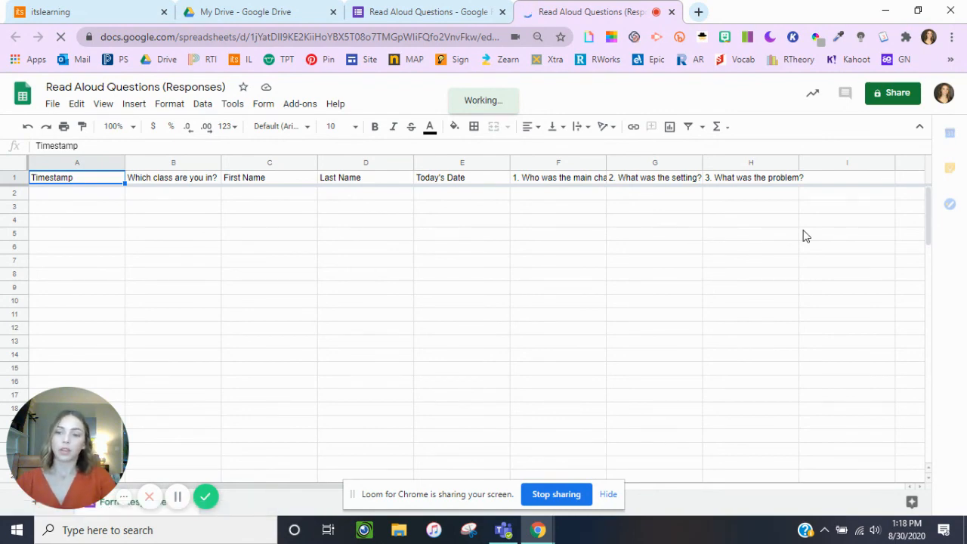
Return to the form's questions and copy the full, unshortened link for sending the form.
{"action": "left_click", "coordinate": [359, 9]}
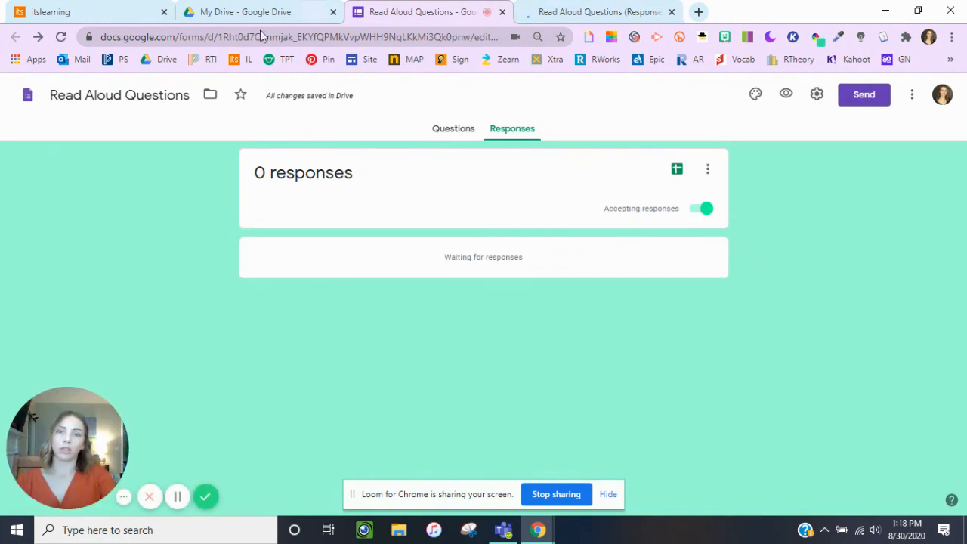
{"action": "left_click", "coordinate": [456, 132]}
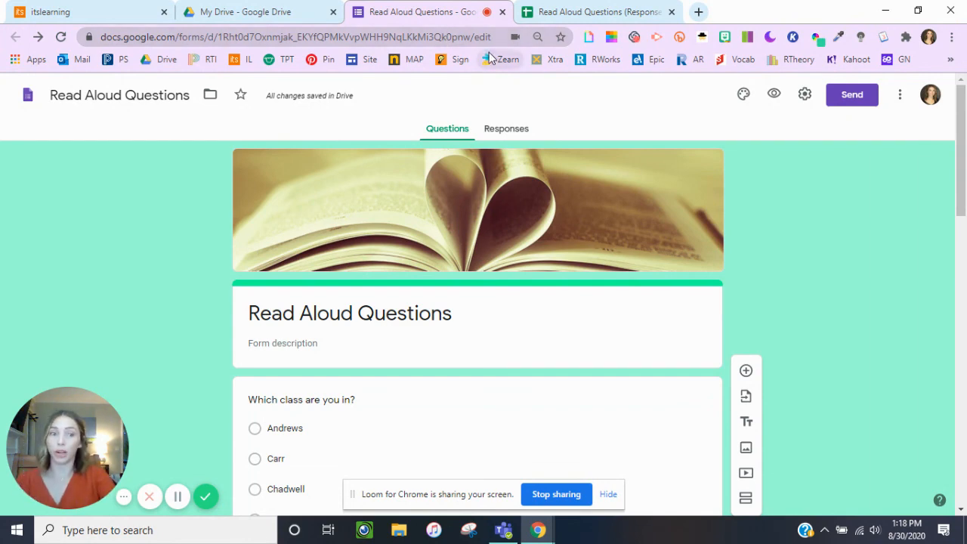
{"action": "left_click", "coordinate": [872, 106]}
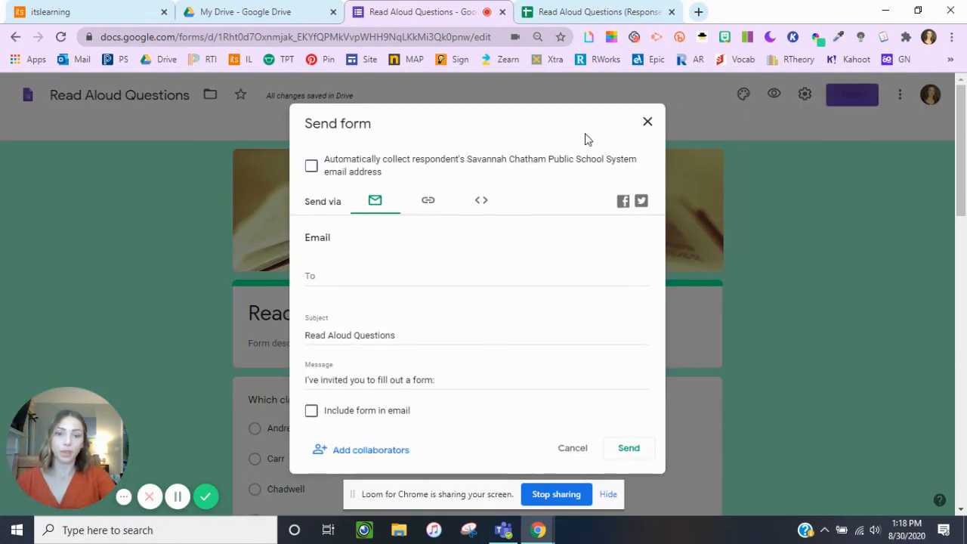
{"action": "left_click", "coordinate": [429, 201]}
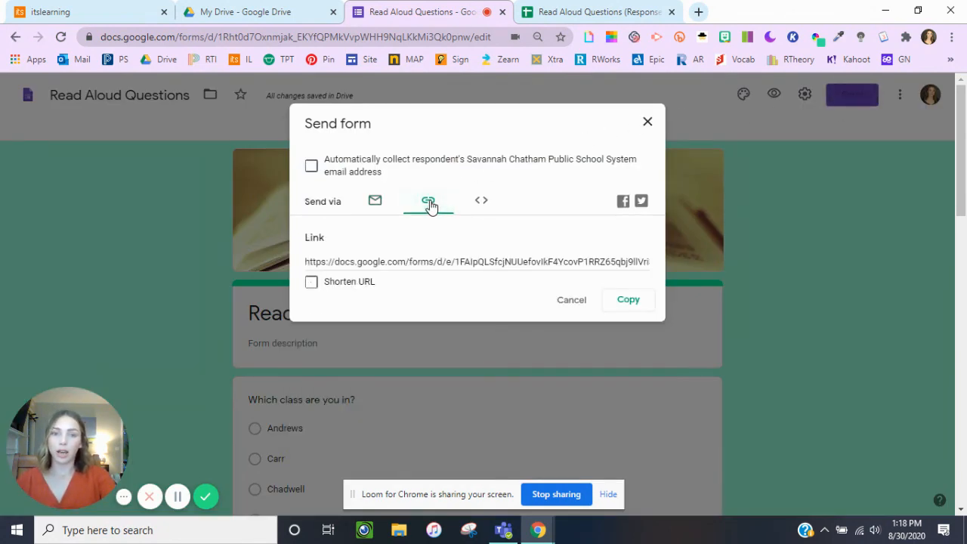
{"action": "left_click", "coordinate": [633, 308]}
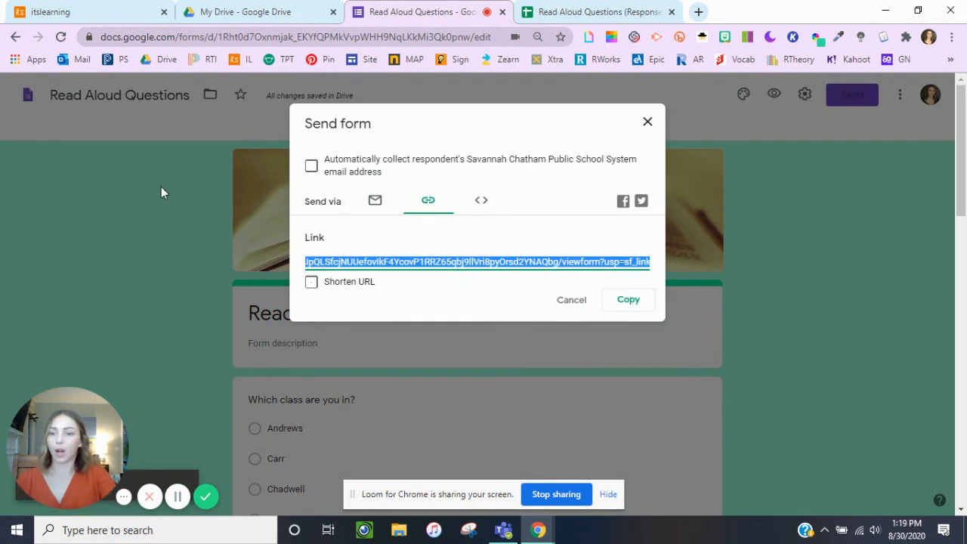